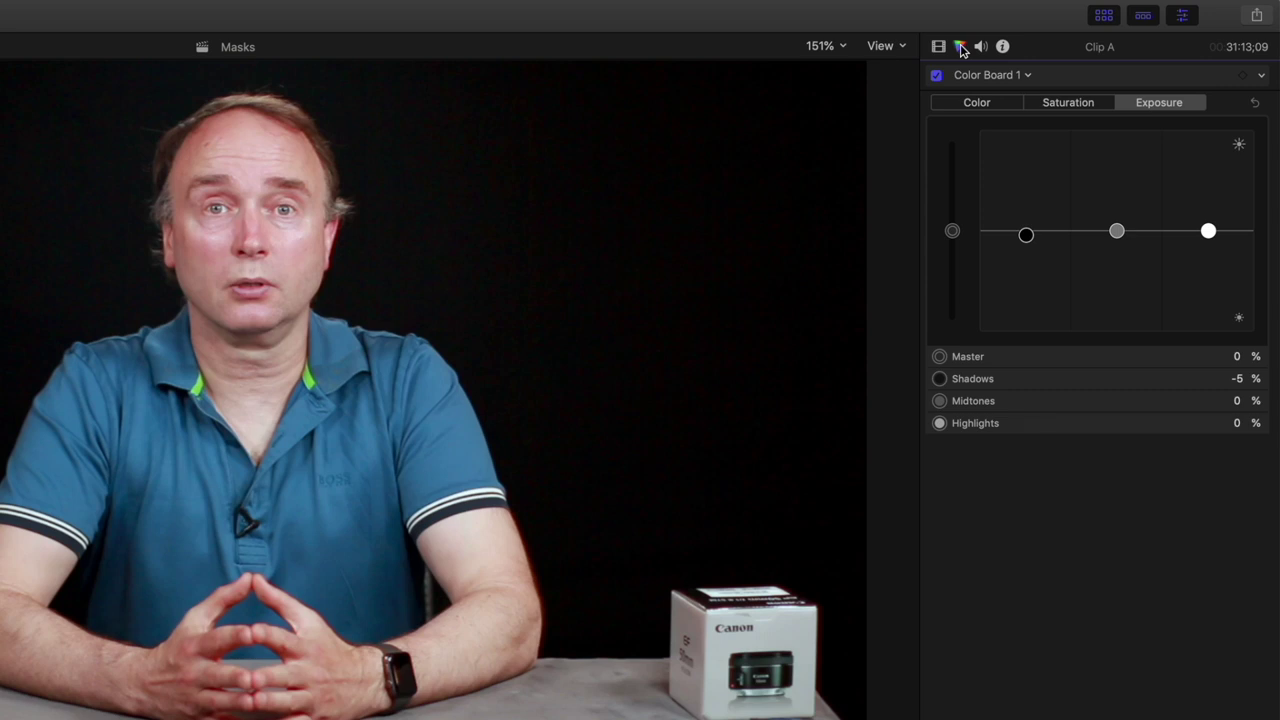
Add a Color Wheels correction to Clip A and try the Midtones brightness slider down and up
click(983, 76)
click(1008, 168)
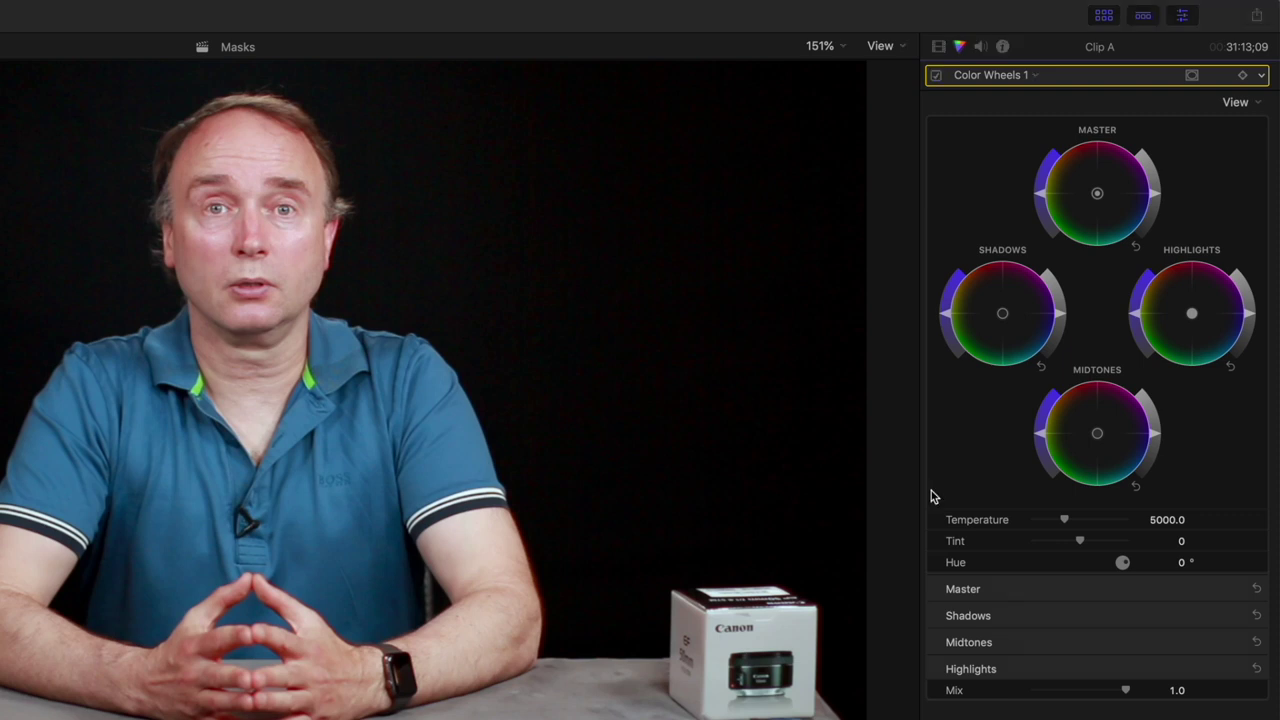
click(1155, 440)
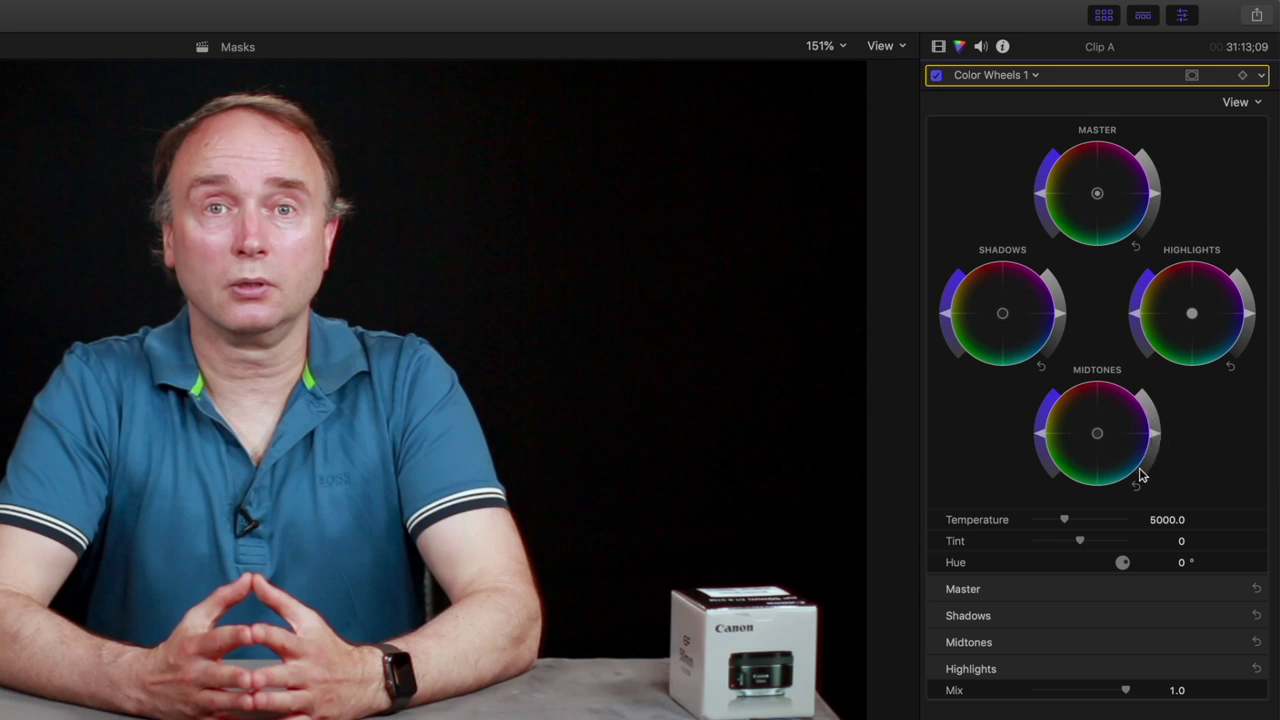
drag(1156, 441, 1157, 449)
drag(1157, 449, 1157, 417)
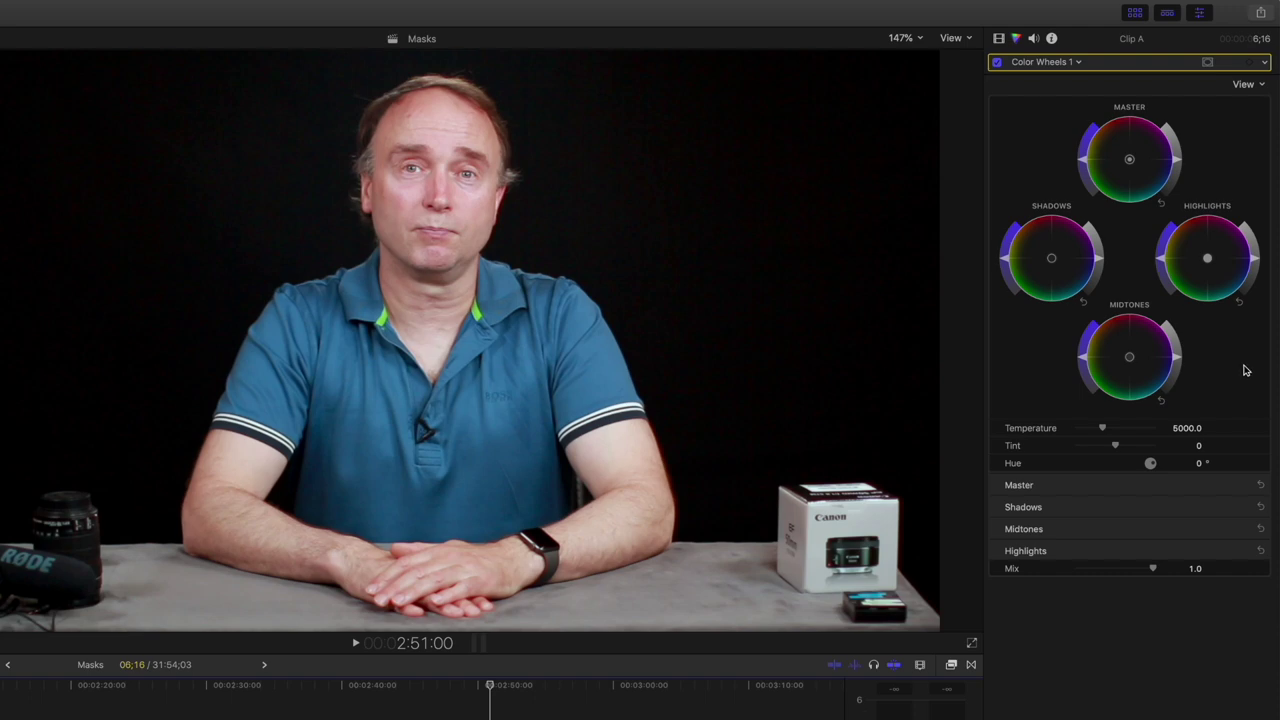
mouse_move(1257, 265)
mouse_down()
mouse_move(1250, 277)
mouse_move(1249, 214)
mouse_move(1262, 292)
mouse_move(1268, 279)
mouse_up()
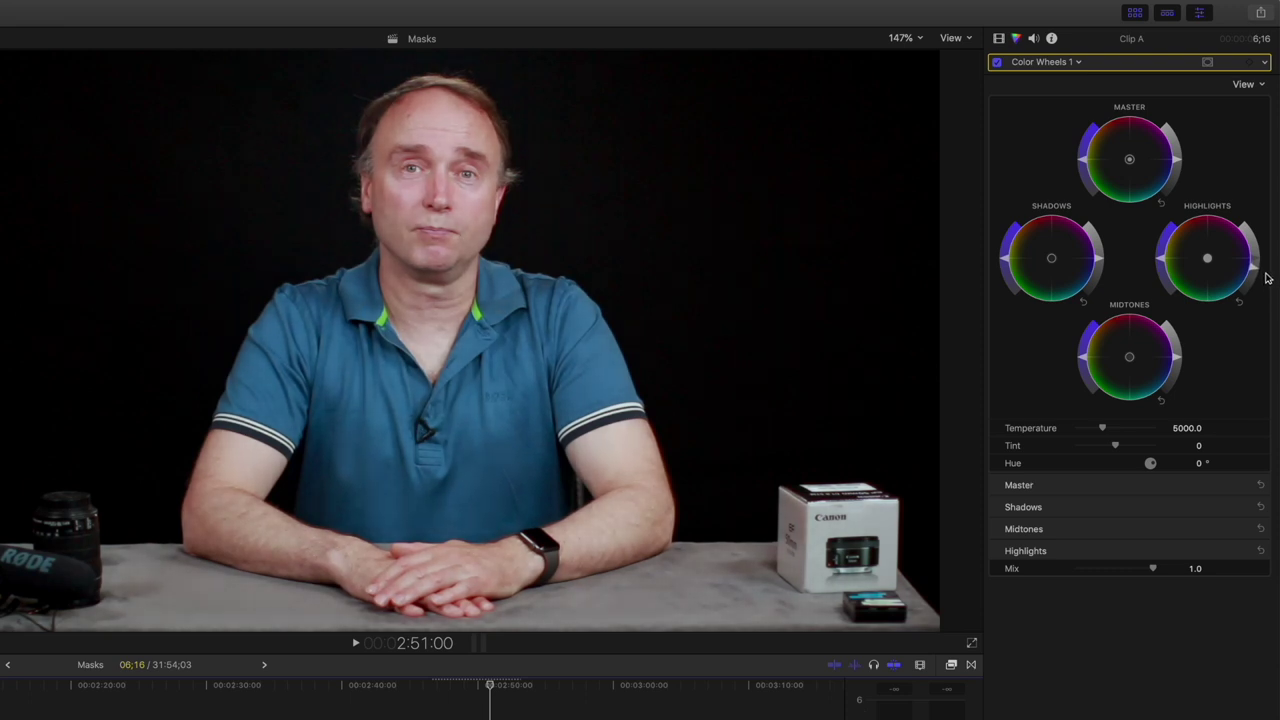
drag(1266, 278, 1266, 277)
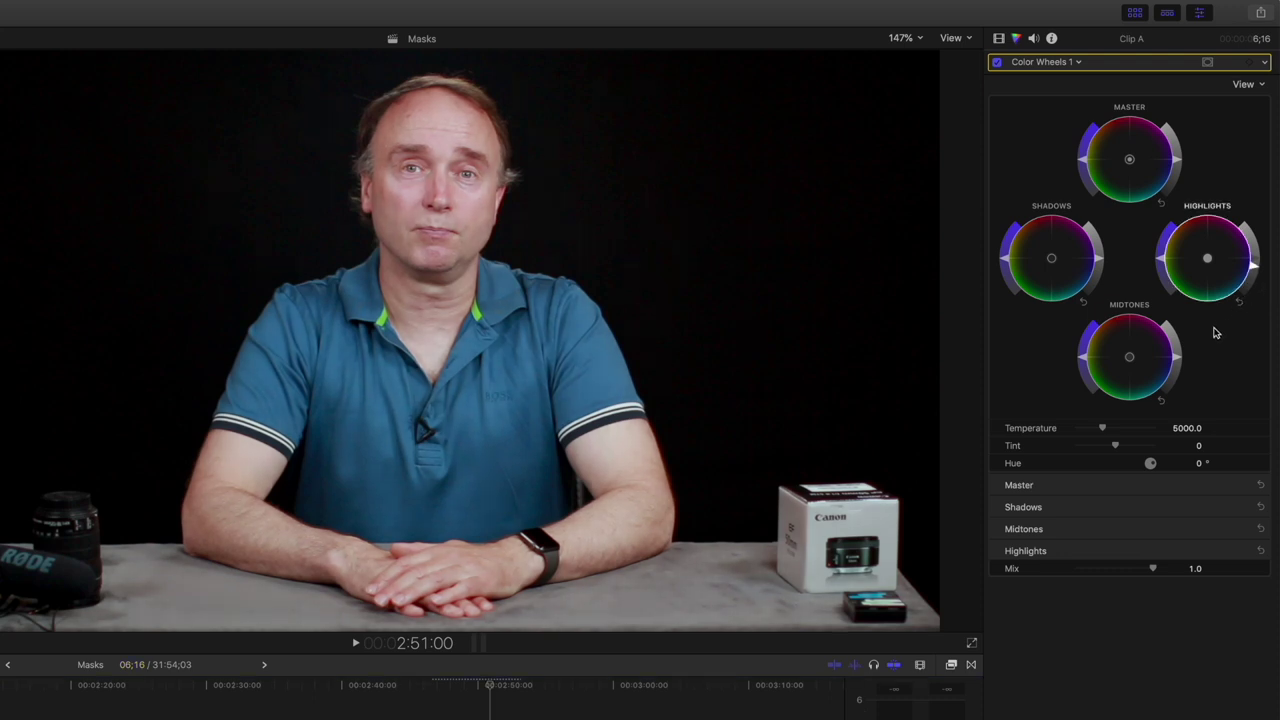
mouse_move(1178, 362)
mouse_down()
mouse_move(1174, 337)
mouse_move(1172, 392)
mouse_move(1182, 364)
mouse_up()
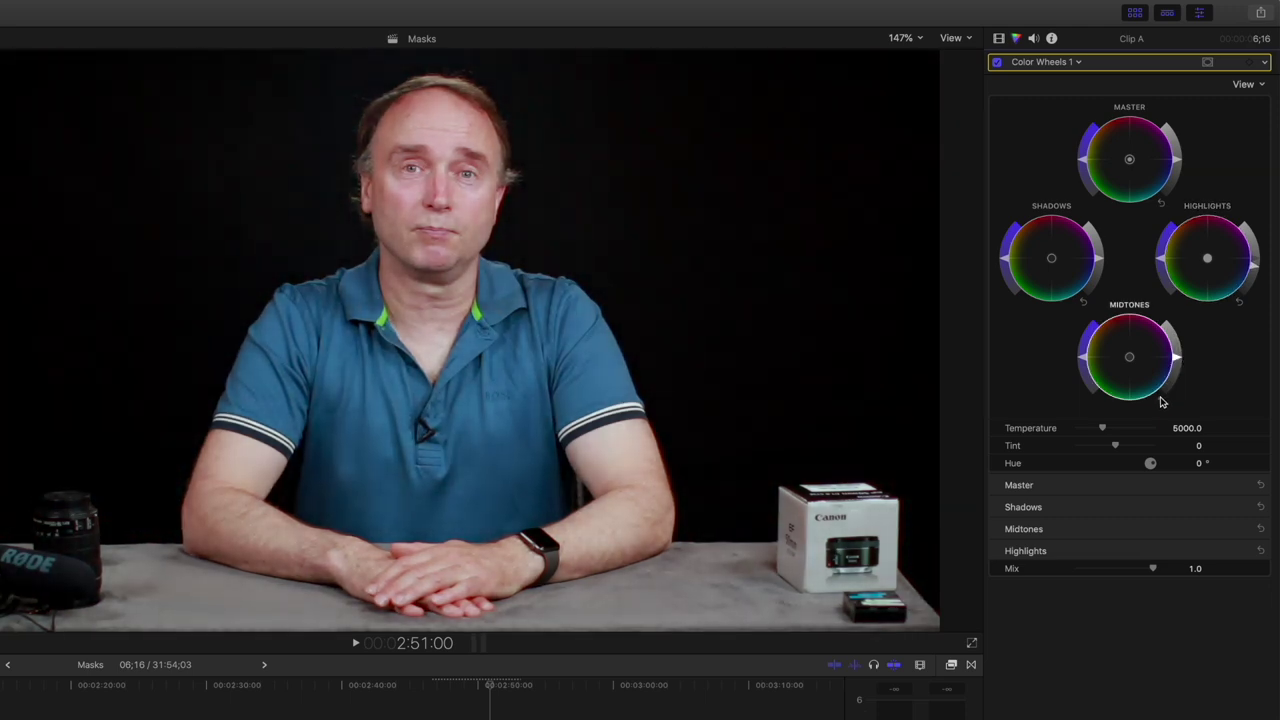
drag(1177, 358, 1168, 340)
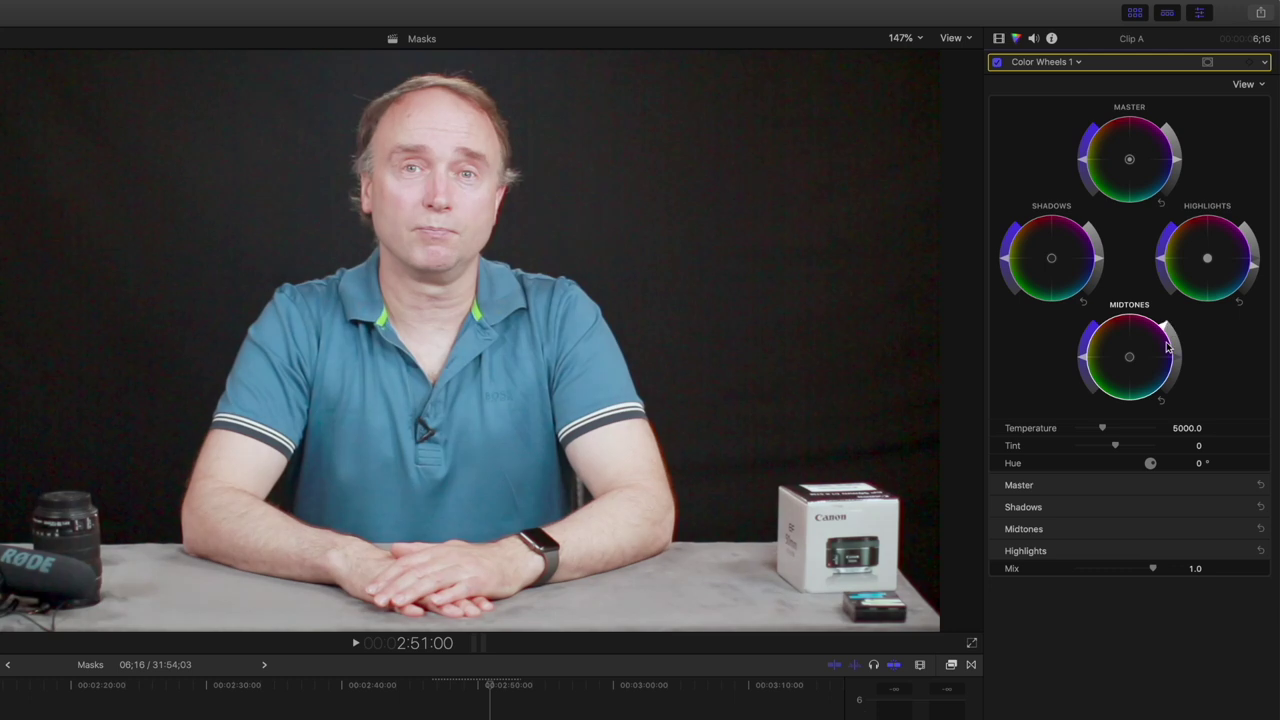
click(1161, 400)
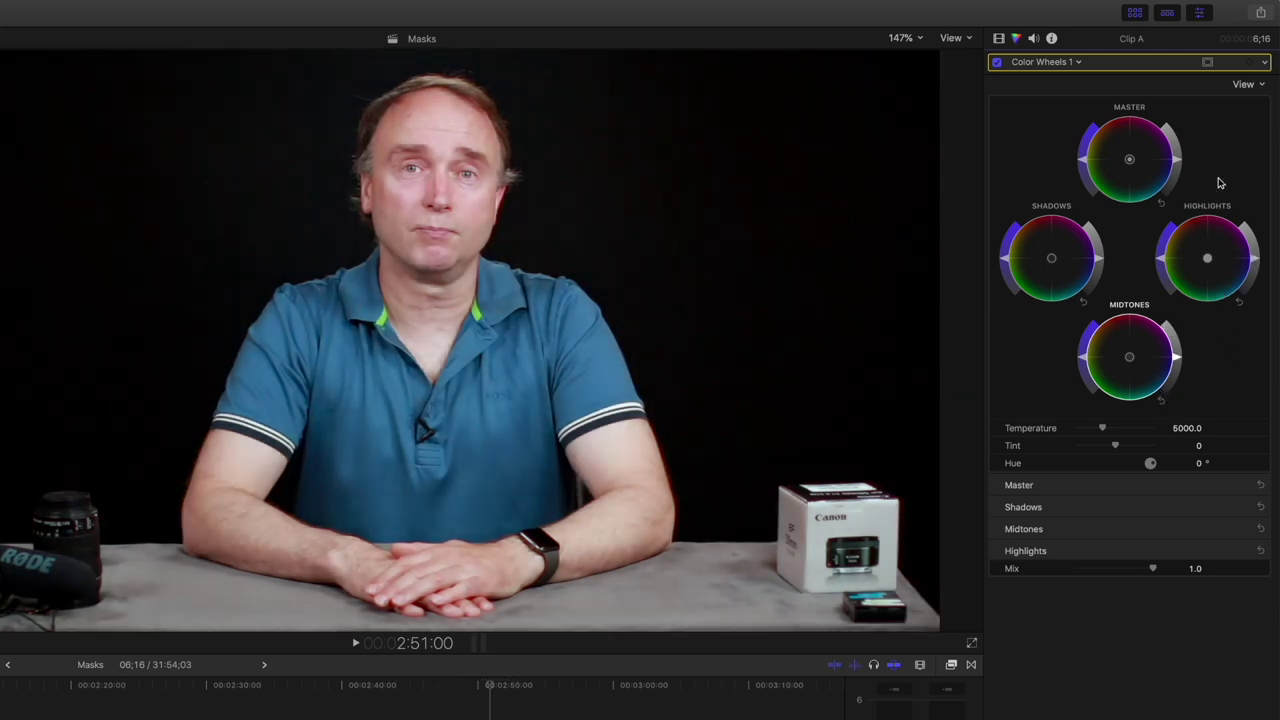
Add a shape mask to Color Wheels 1, fit it as an oval around the face, and narrow its soft edge
click(1208, 63)
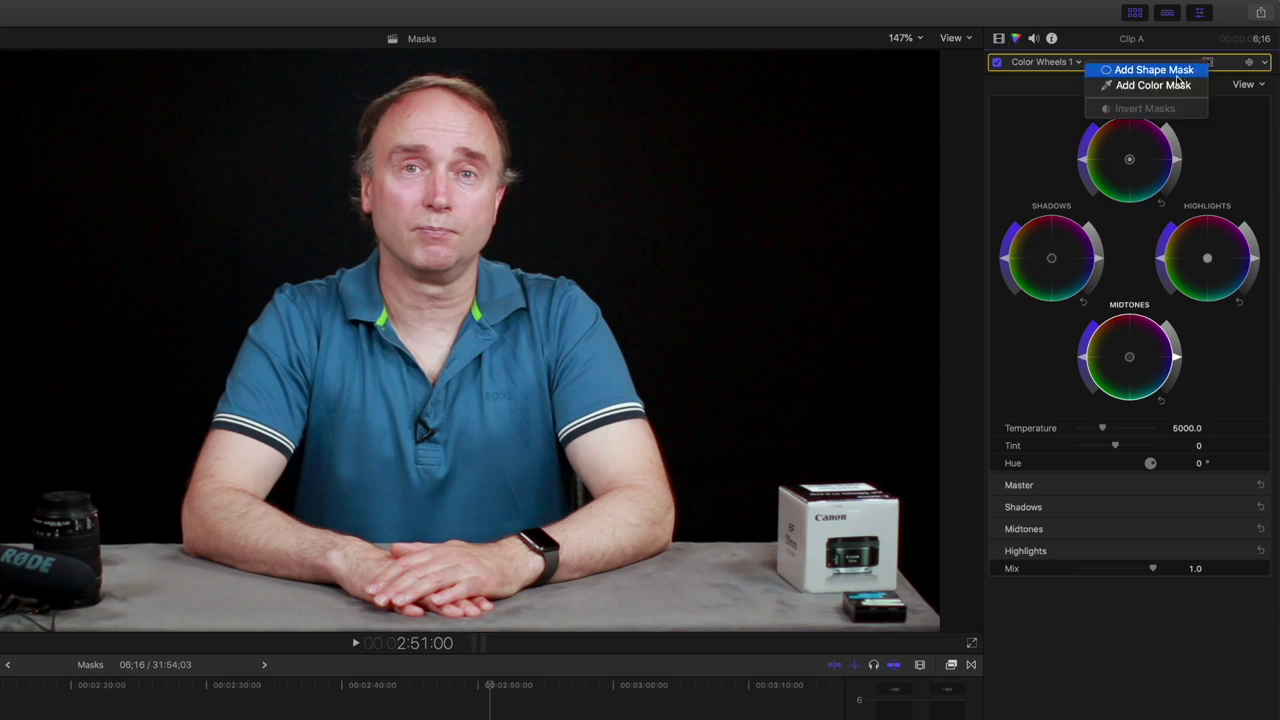
click(1176, 71)
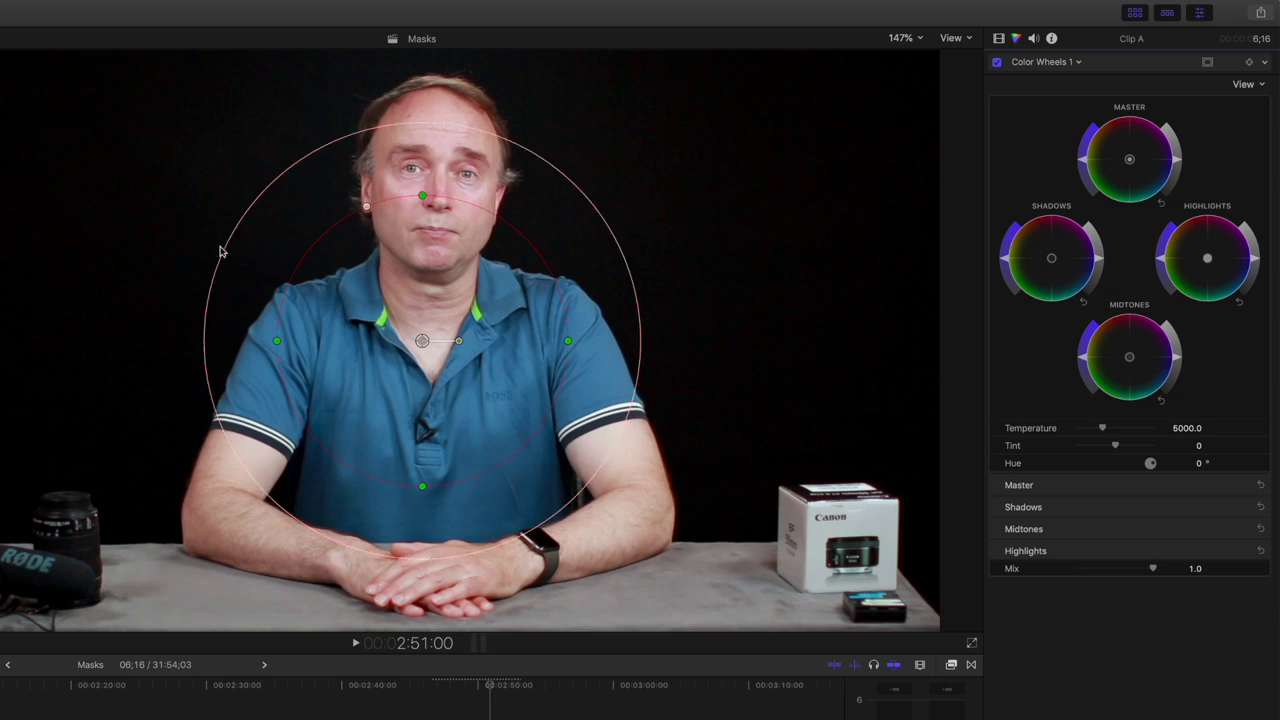
drag(420, 341, 430, 218)
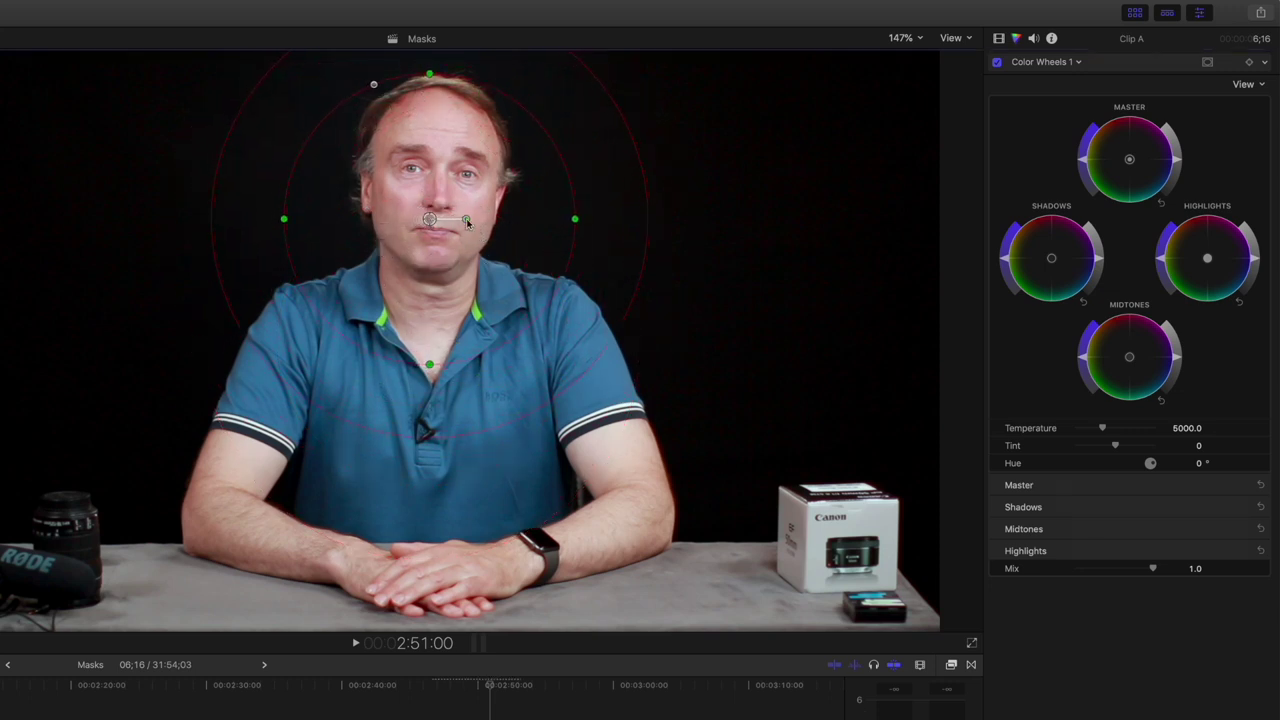
drag(574, 219, 497, 219)
drag(430, 75, 426, 141)
drag(426, 189, 429, 144)
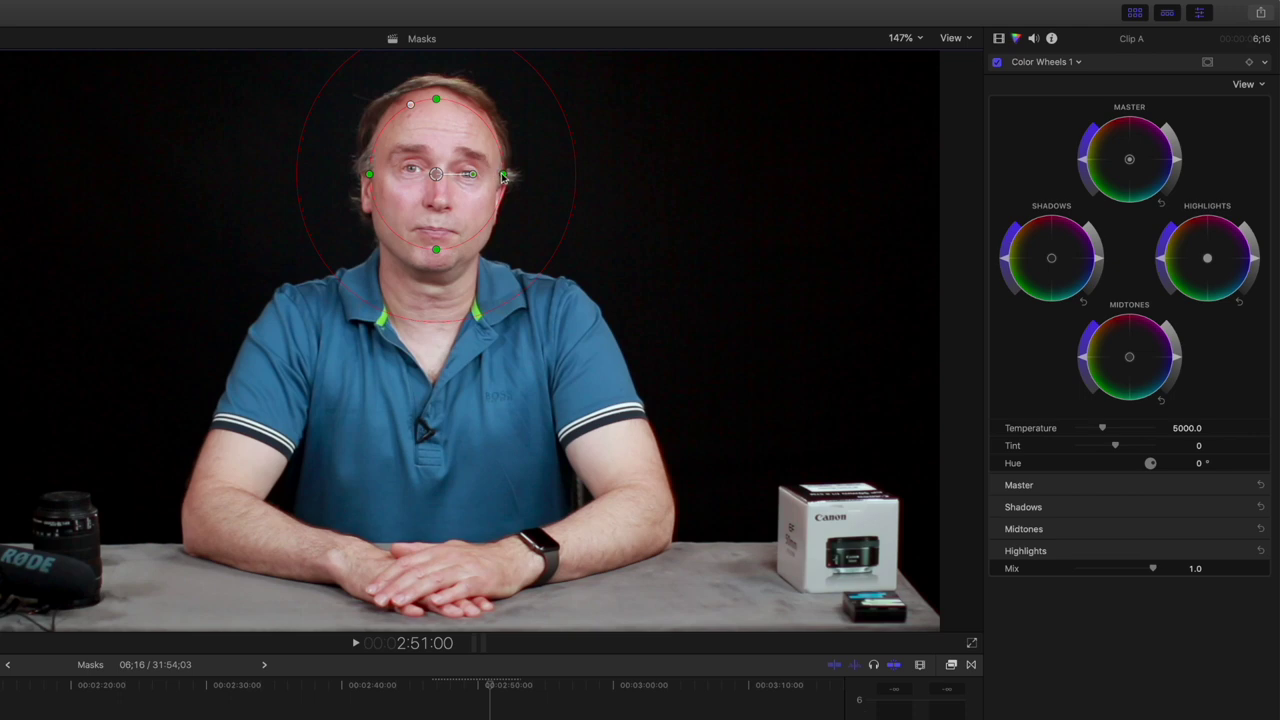
drag(504, 178, 497, 179)
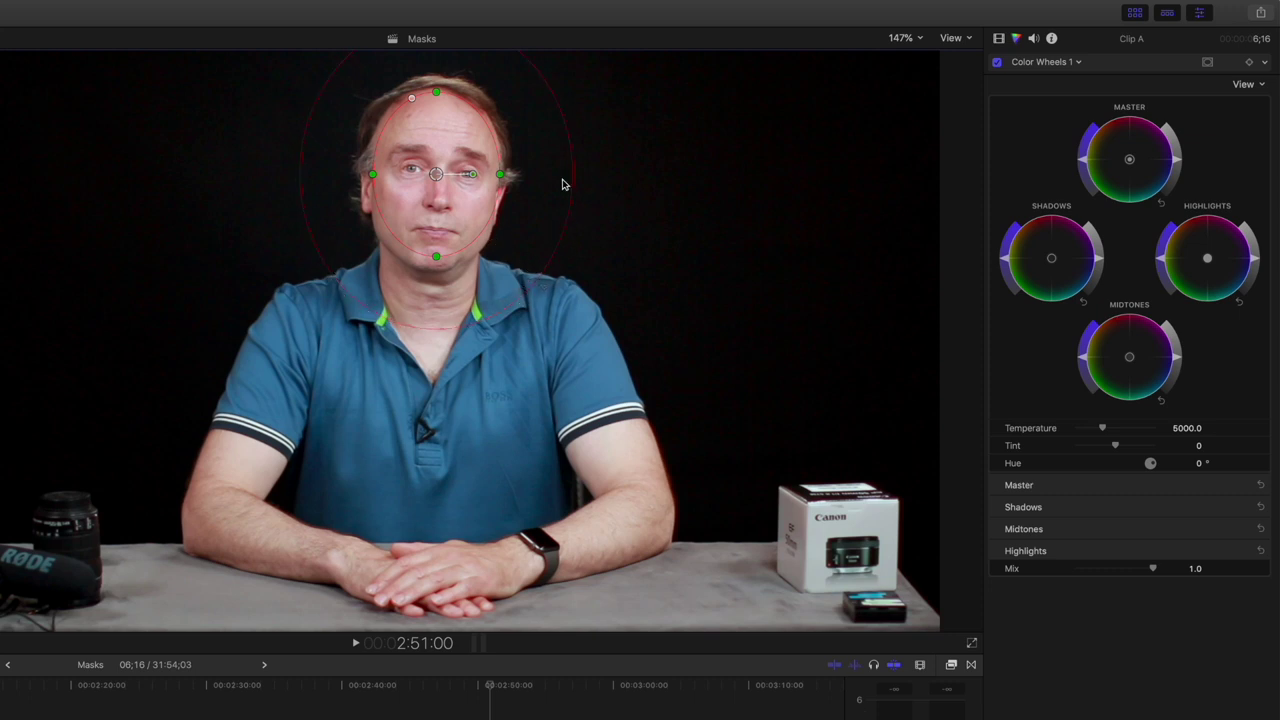
drag(575, 175, 546, 176)
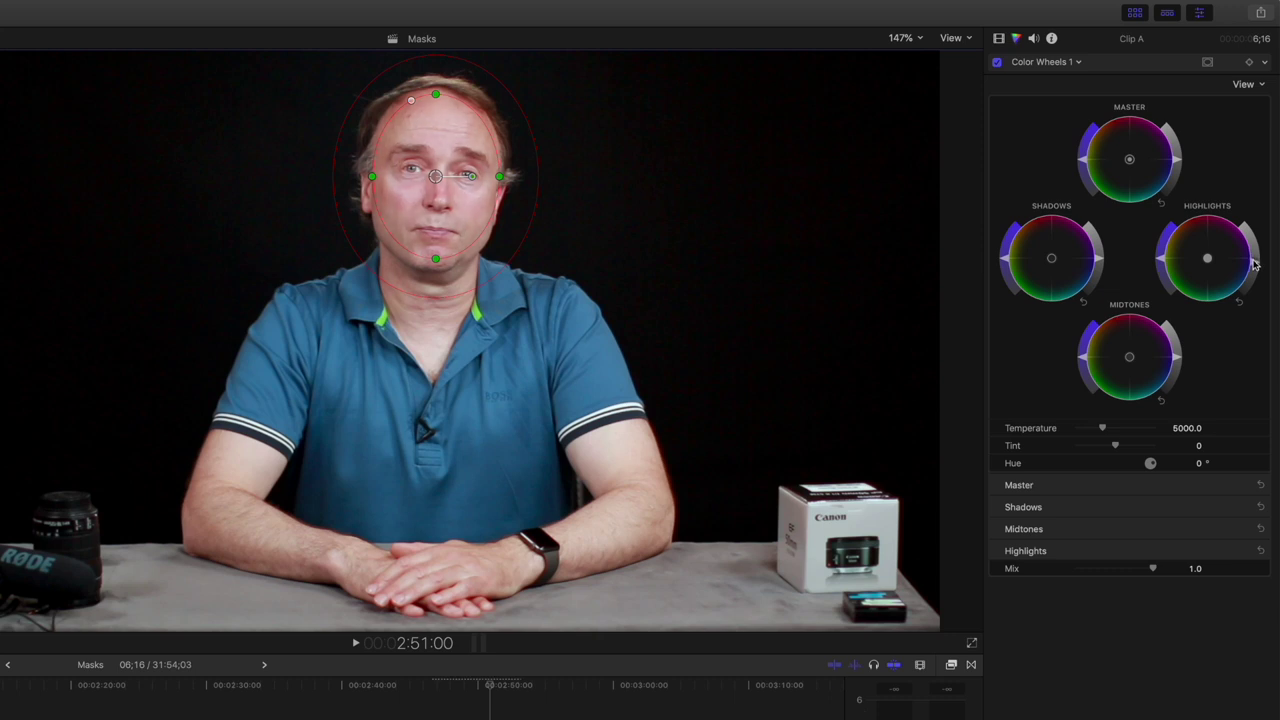
click(1254, 270)
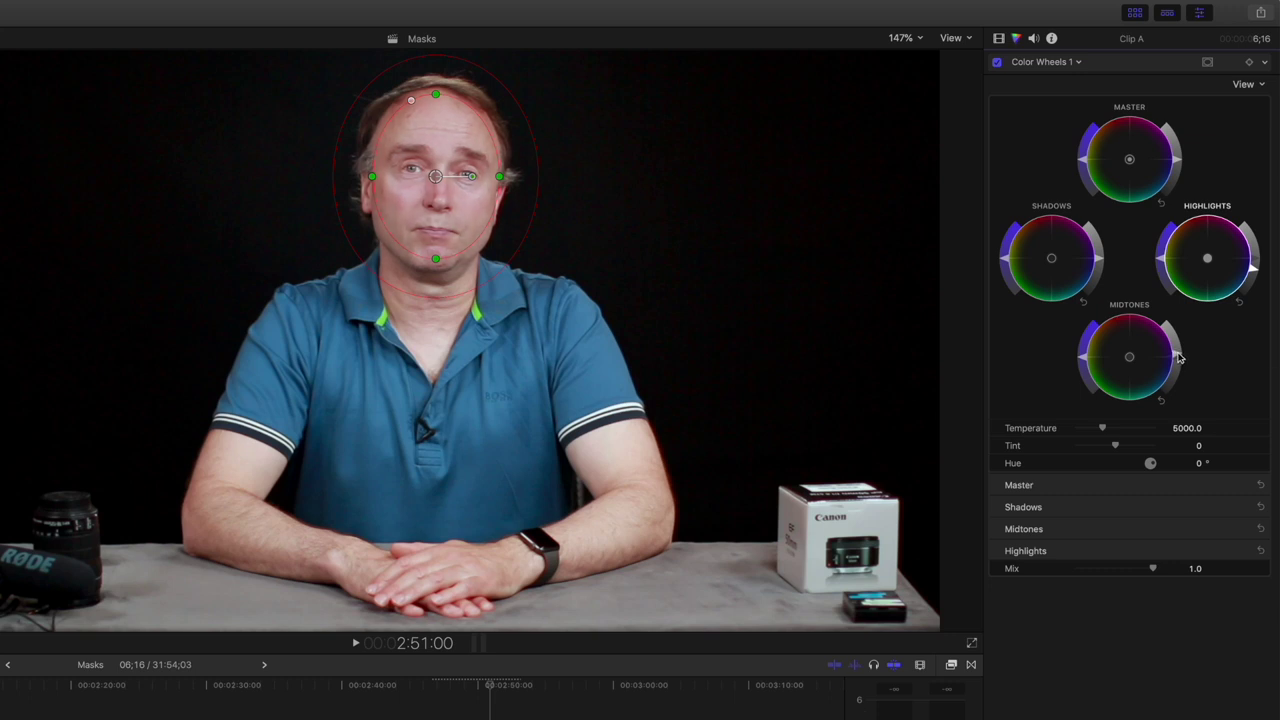
click(1176, 350)
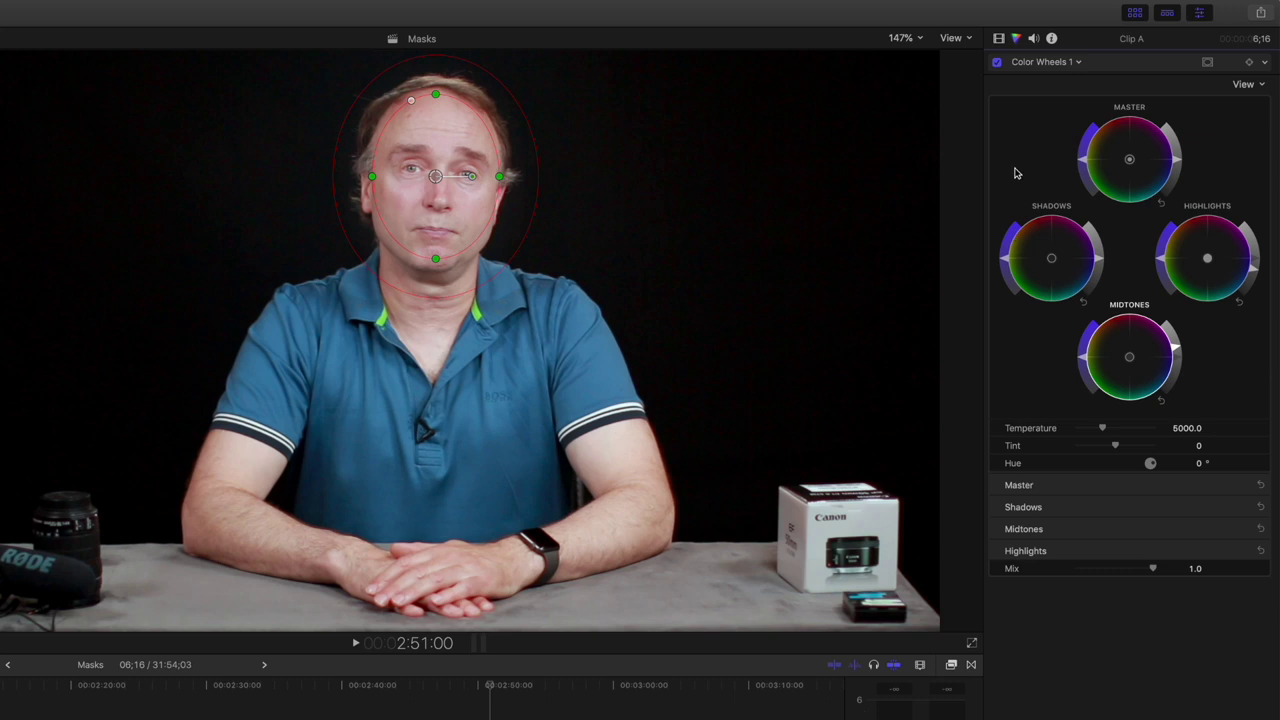
Show the clip's video effects and toggle Shape Mask 1 off and on to compare
click(999, 39)
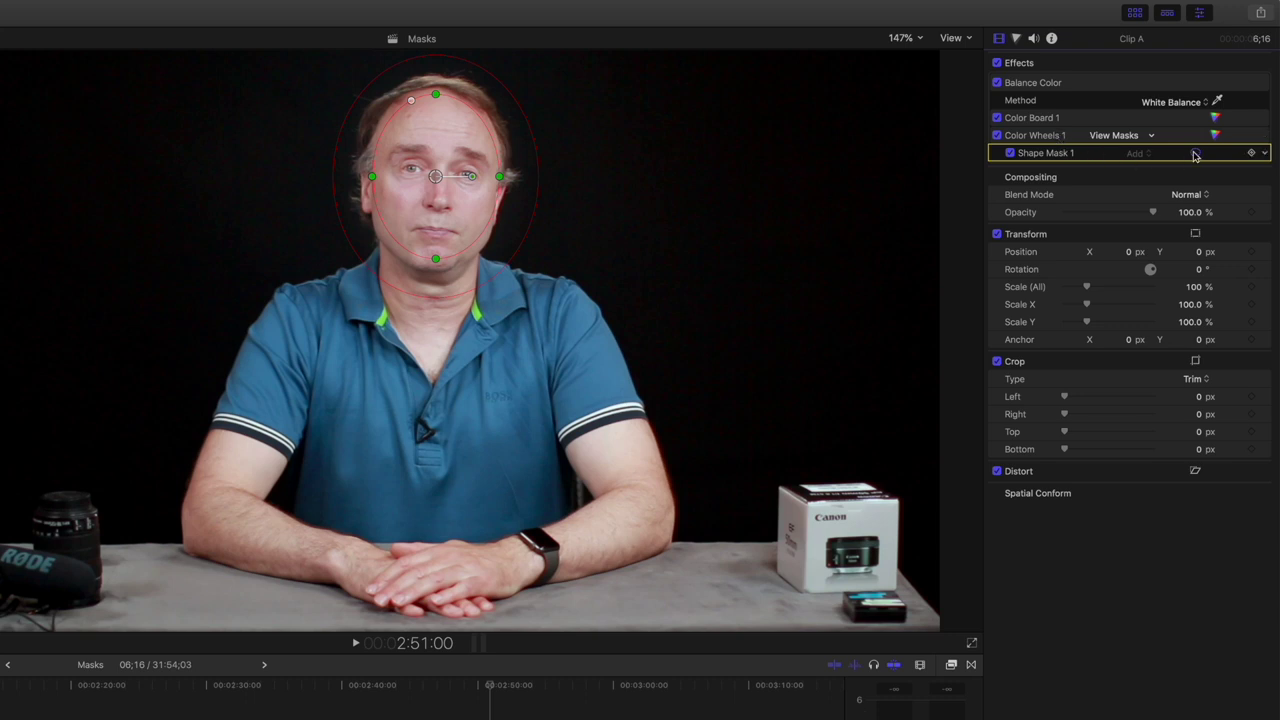
click(1010, 153)
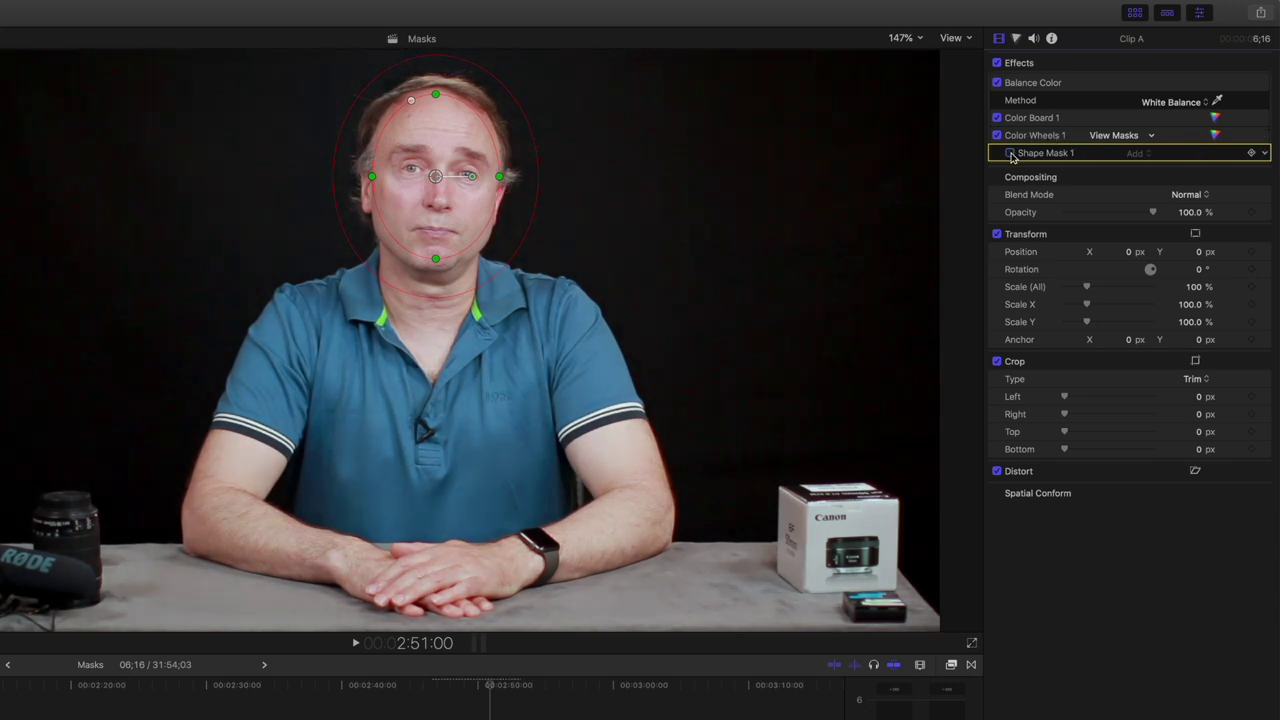
click(1010, 153)
click(1010, 153)
click(1010, 153)
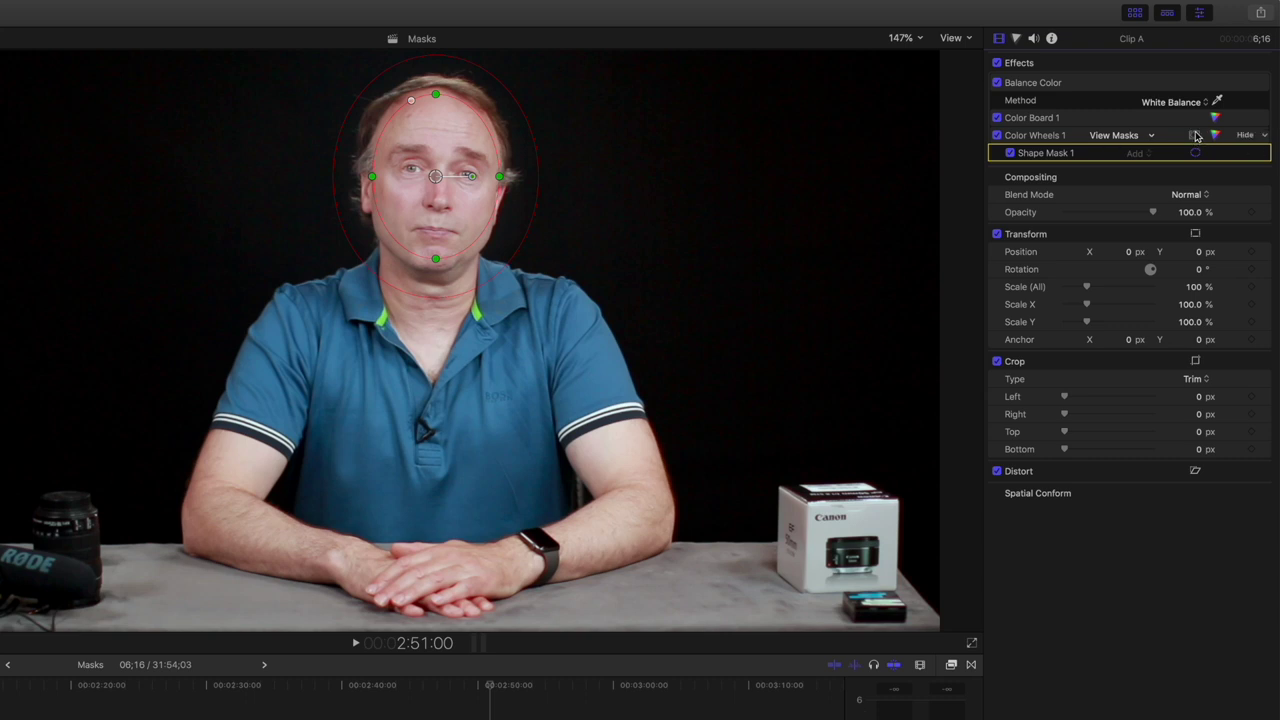
Invert the face mask, then turn the inversion back off
click(1196, 135)
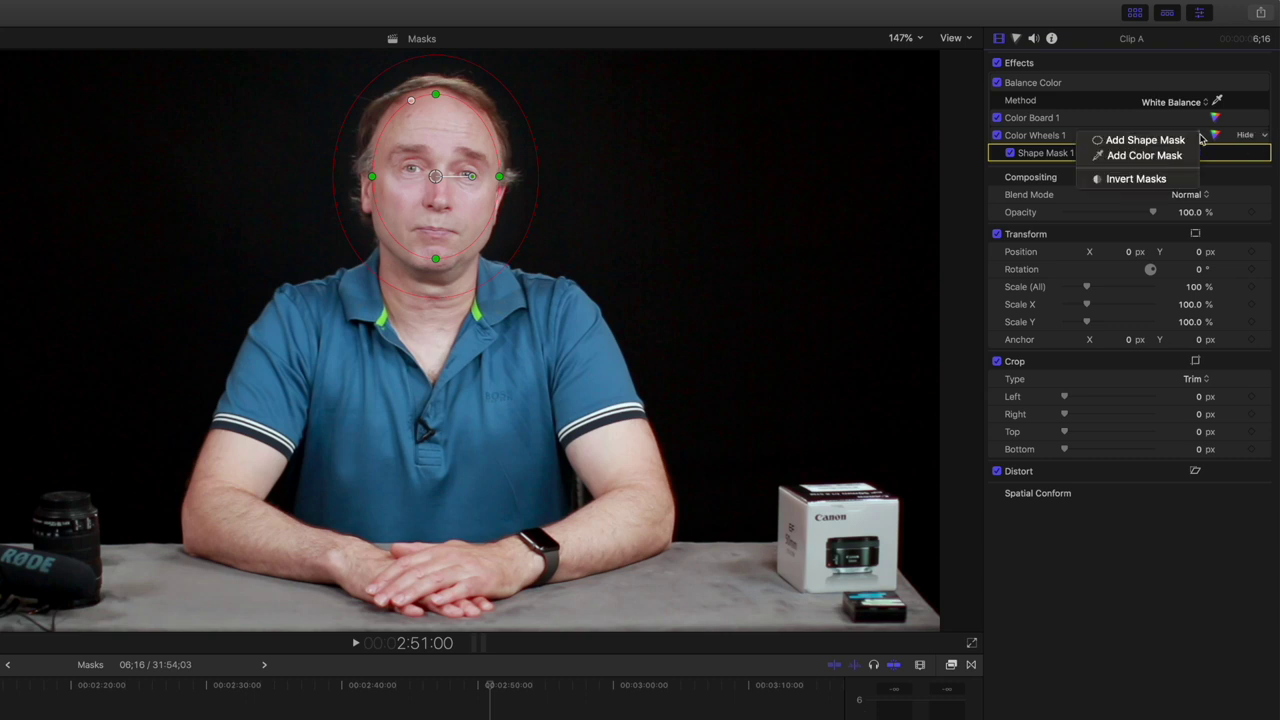
click(1160, 179)
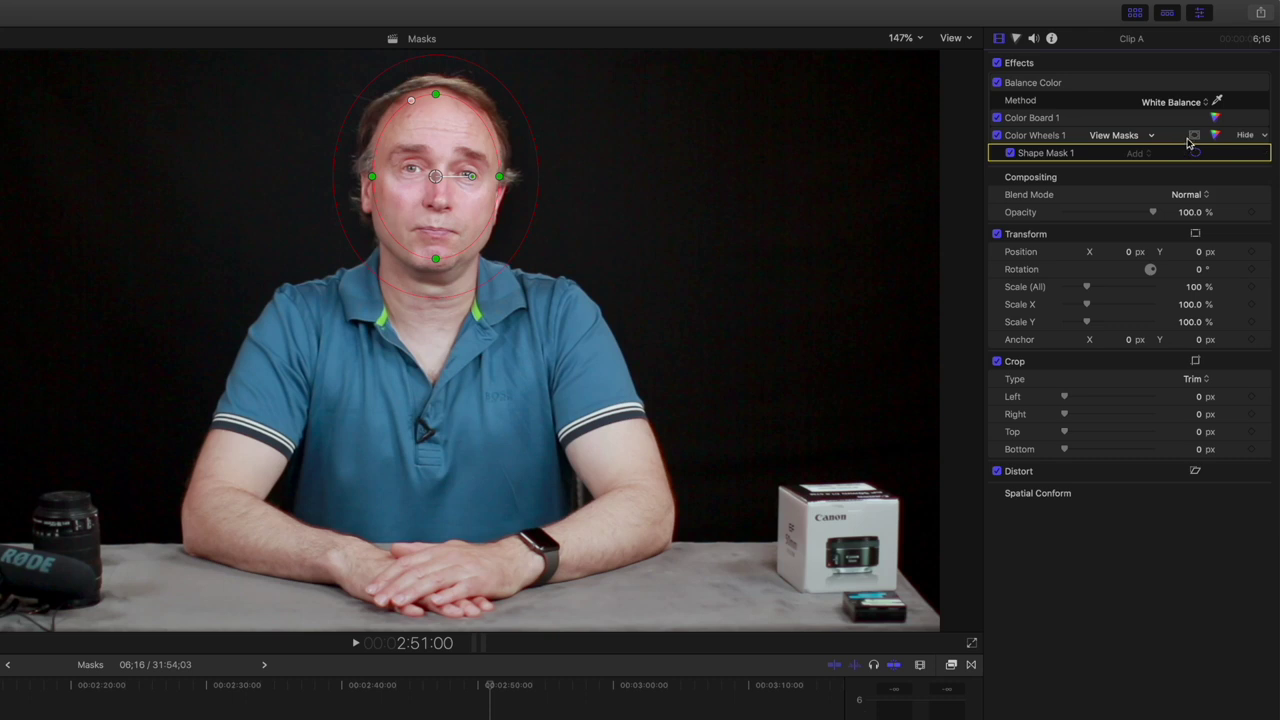
click(1194, 135)
click(1148, 180)
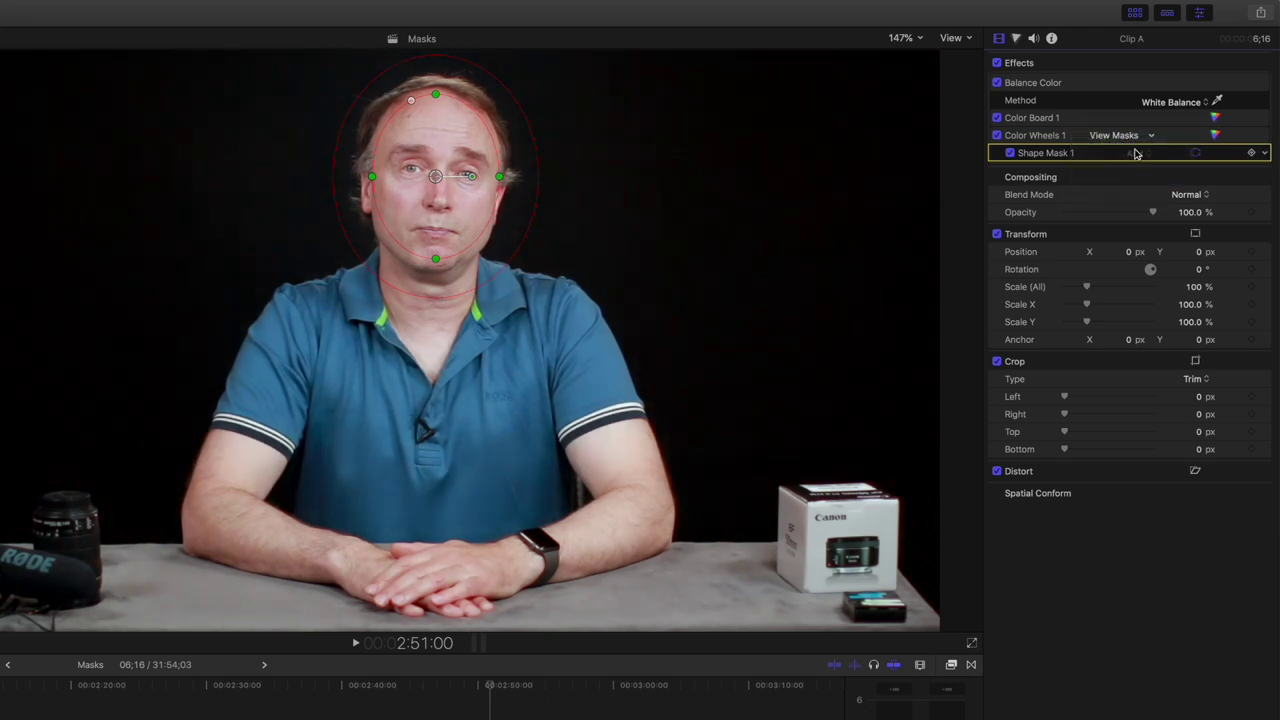
Toggle Shape Mask 1 off and on again, leaving it enabled
click(1010, 153)
click(1010, 153)
click(1010, 153)
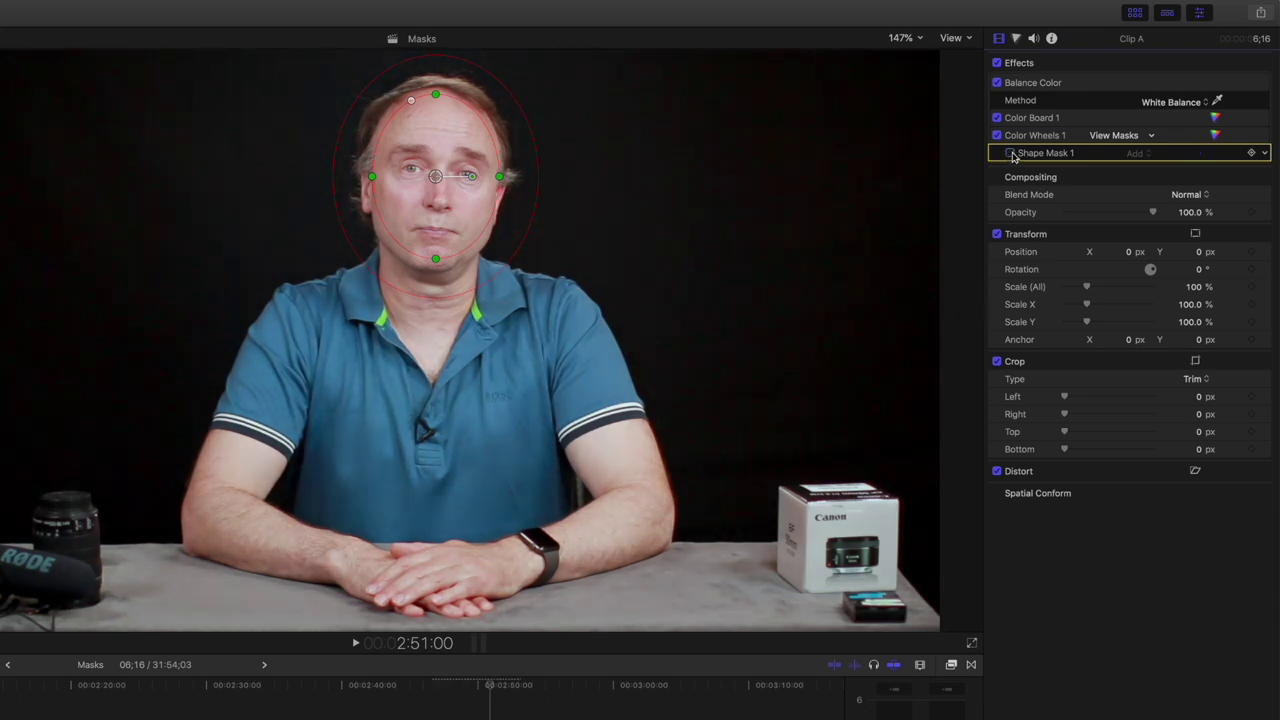
click(1010, 153)
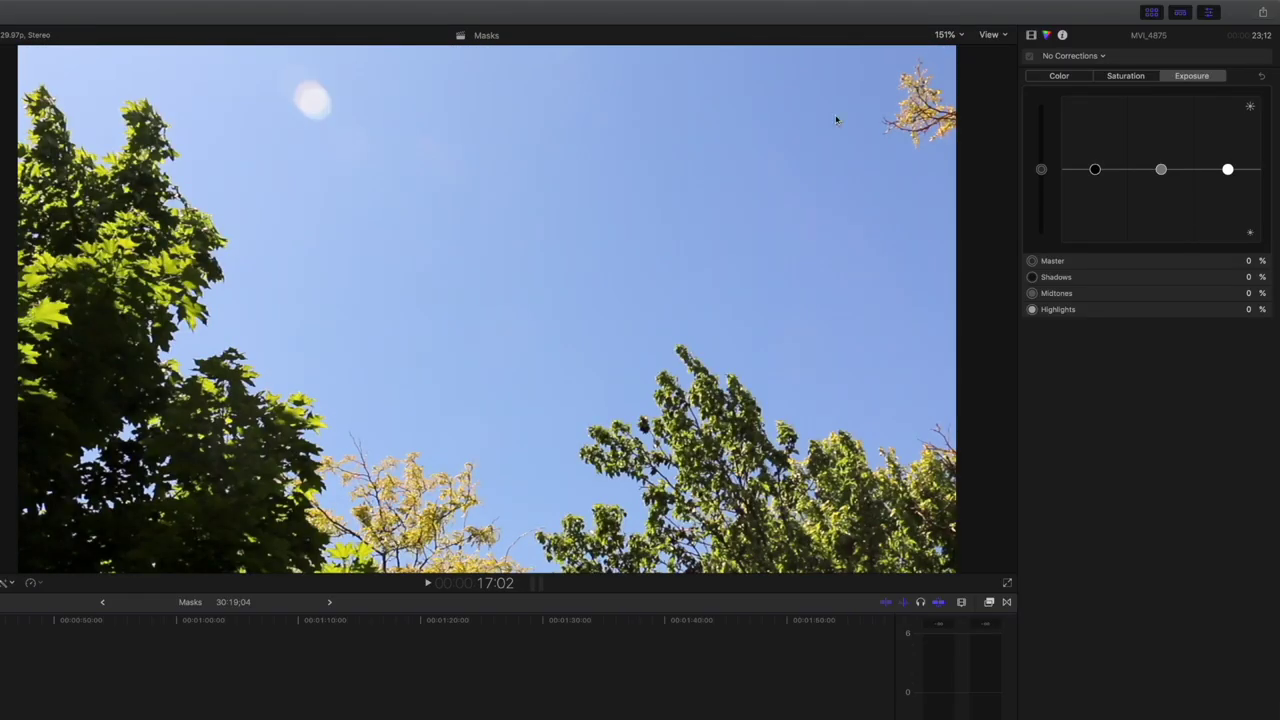
Add a Color Wheels correction to the sky clip MVI_4875 from the No Corrections pop-up
click(1070, 57)
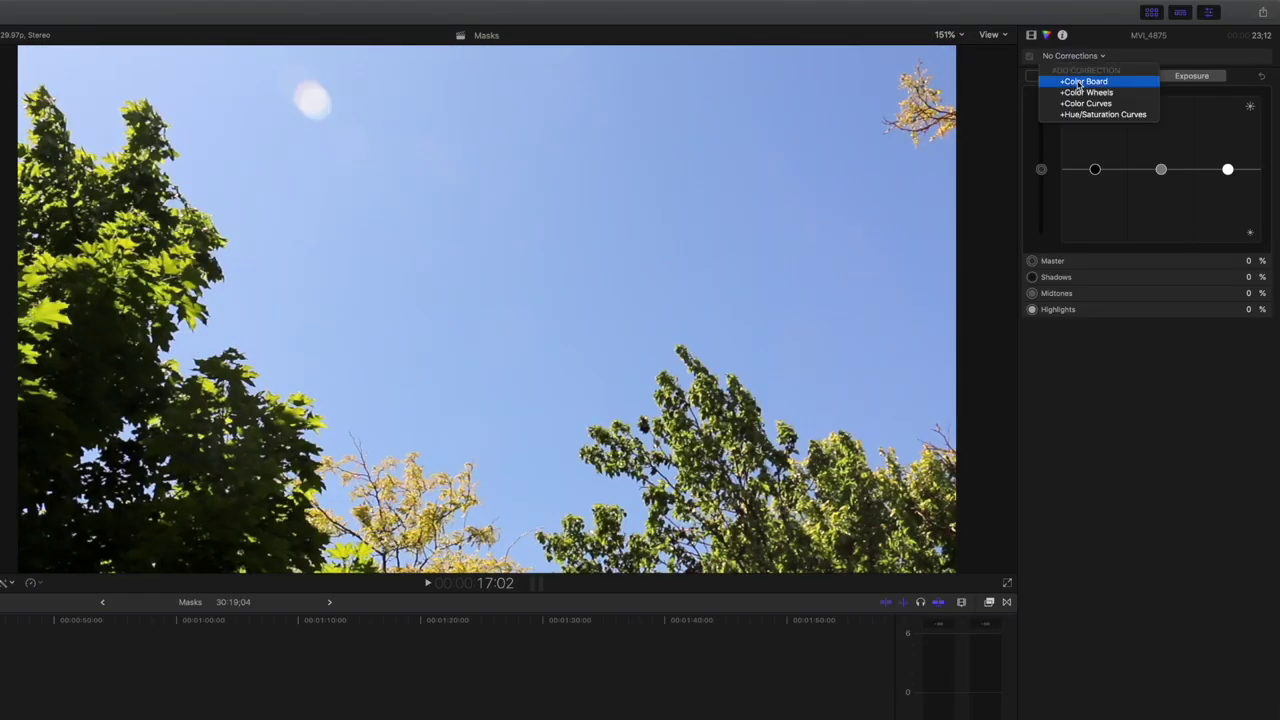
click(1085, 92)
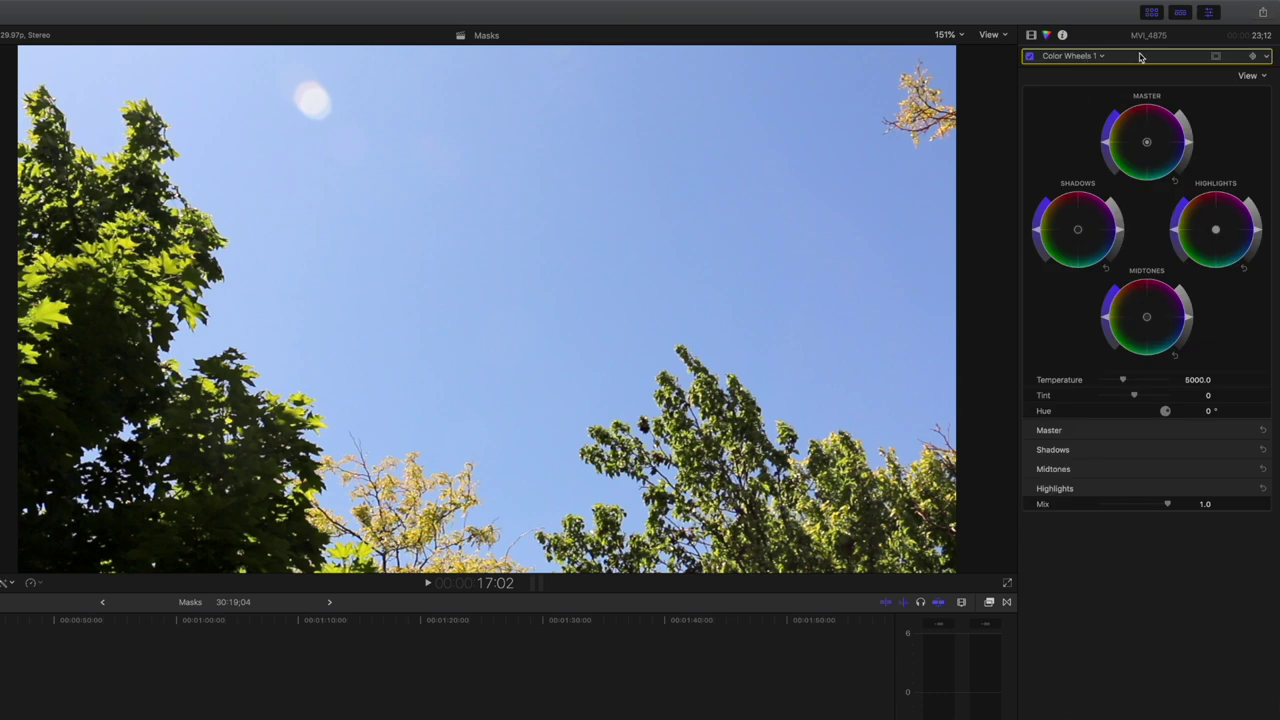
Add a shape mask, square it into a rectangle, and stretch it wide across the upper sky
click(1216, 57)
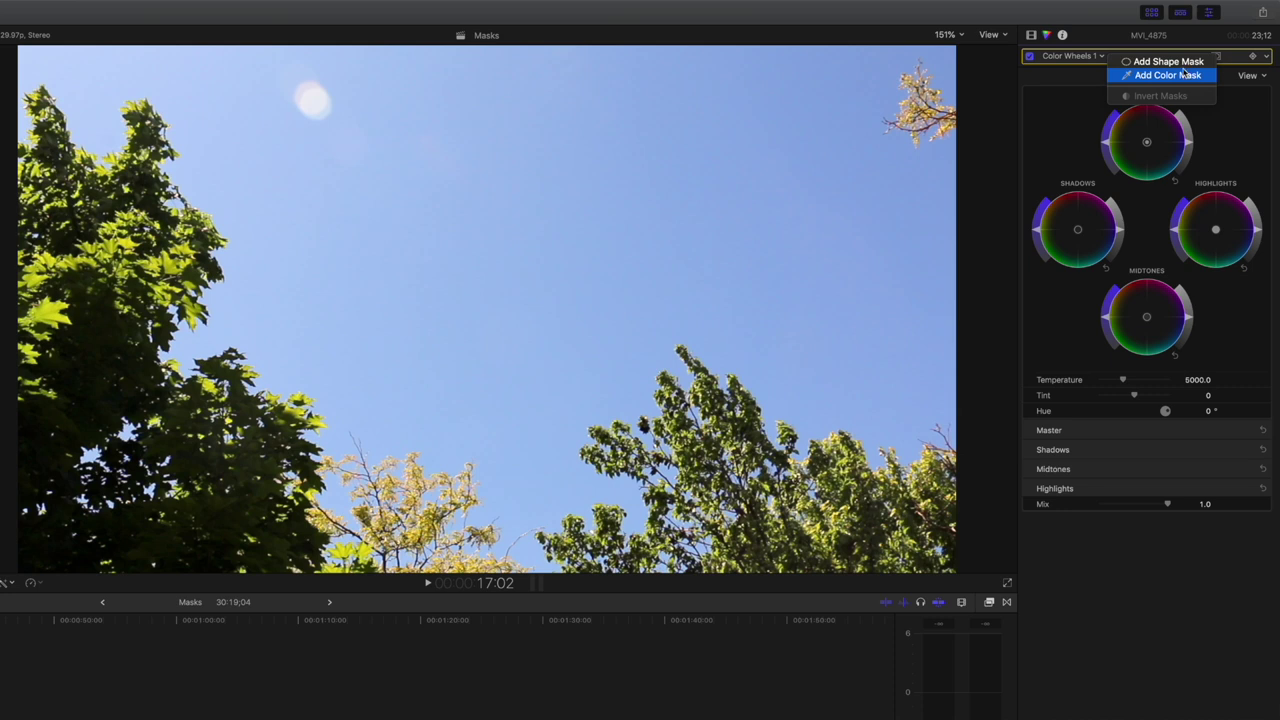
click(1180, 68)
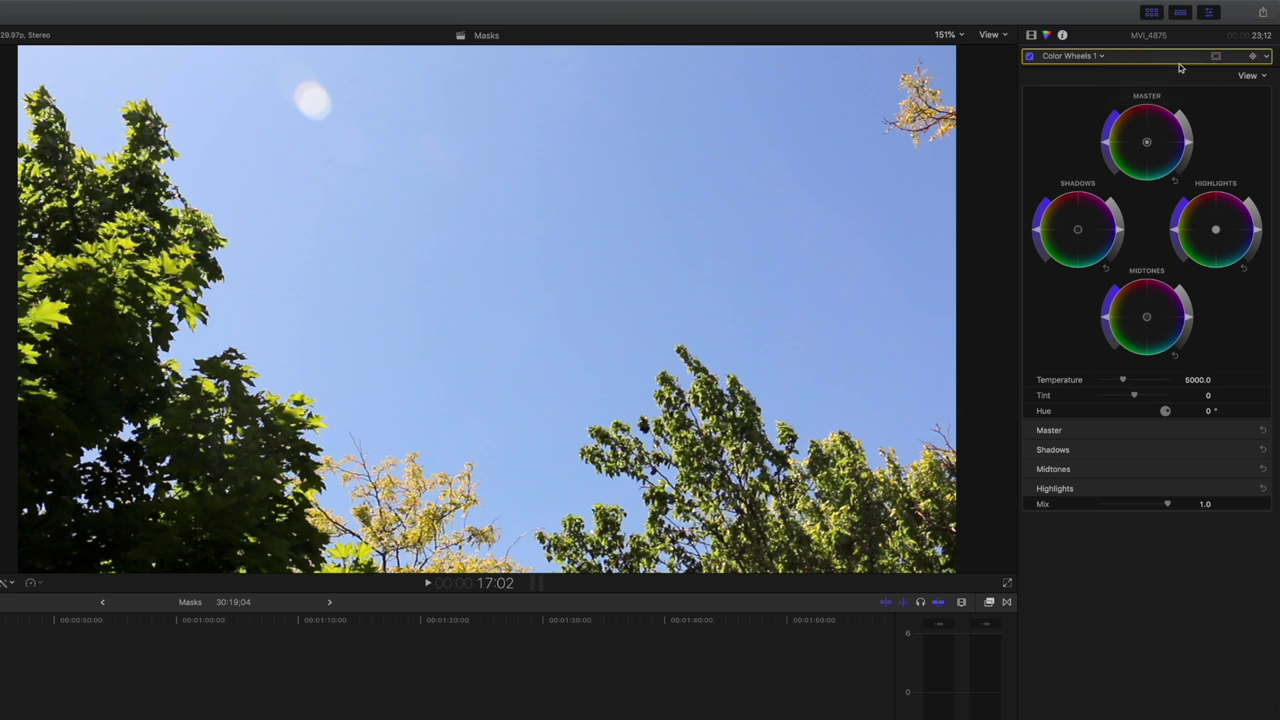
drag(427, 188, 343, 176)
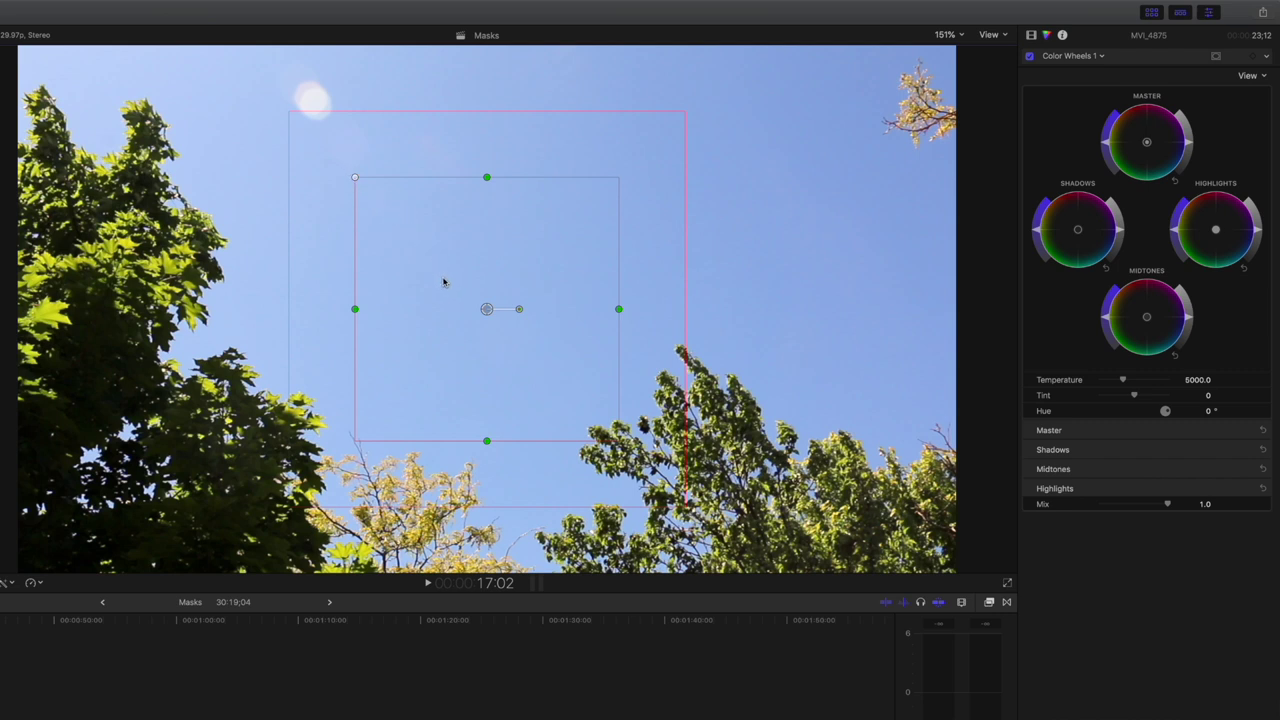
drag(619, 309, 814, 305)
drag(690, 286, 743, 281)
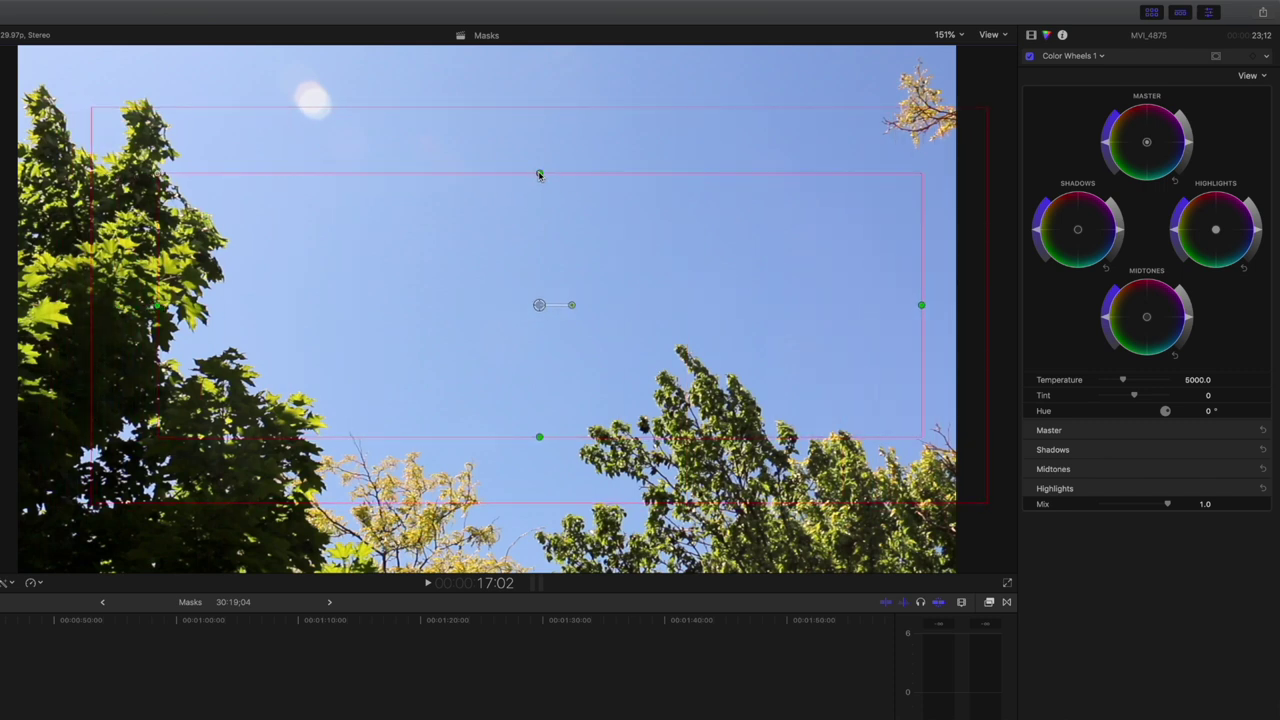
drag(539, 173, 539, 130)
drag(535, 230, 566, 135)
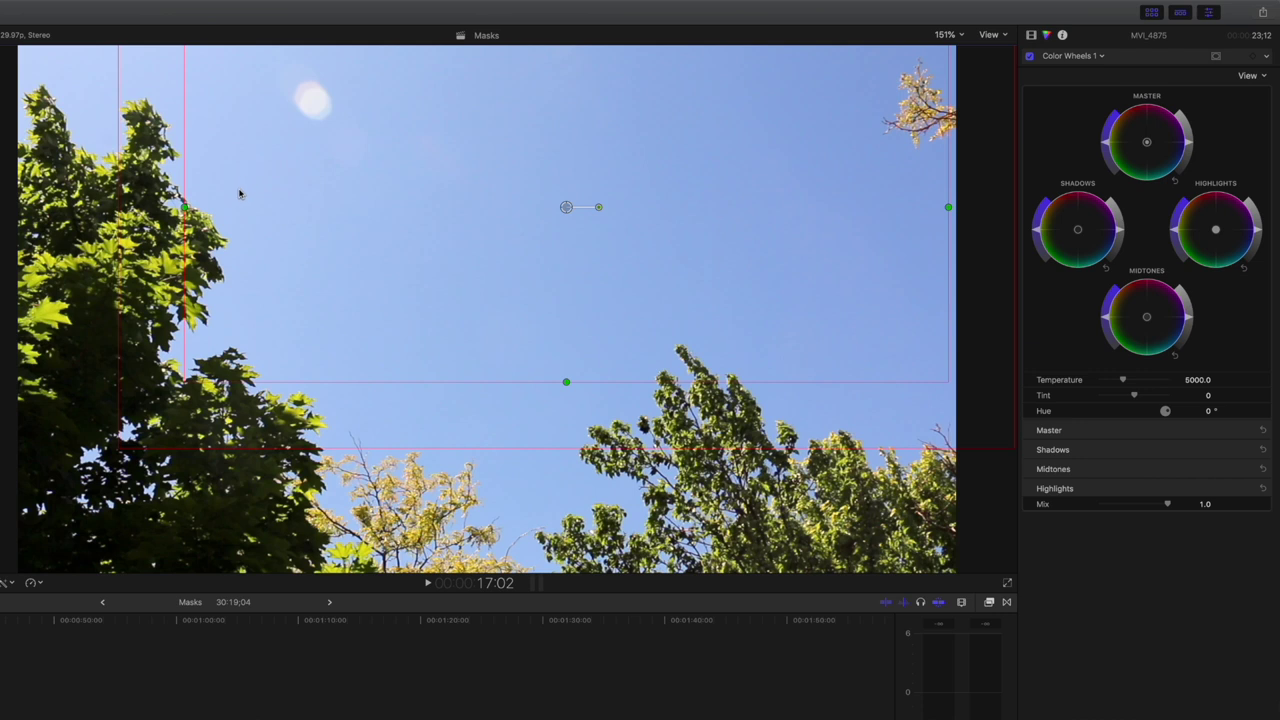
drag(184, 207, 43, 220)
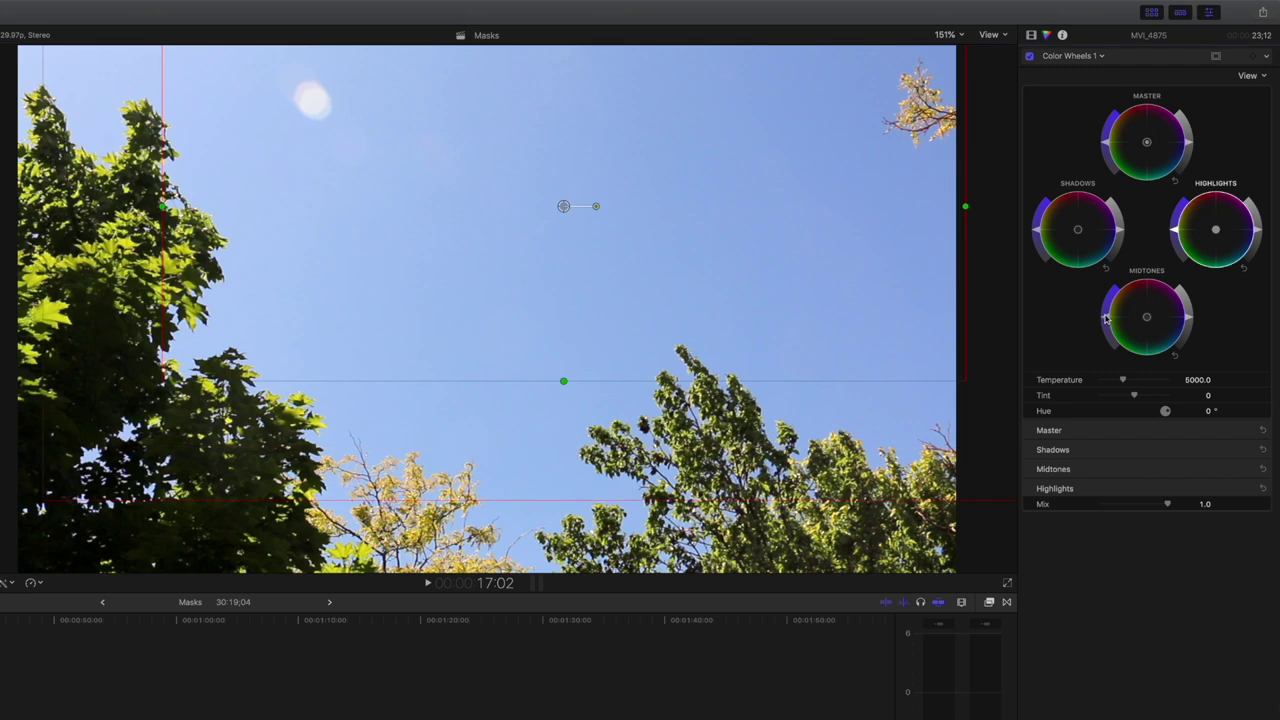
Adjust the Midtones, Shadows and Highlights wheels for a bluer sky, then lower and widen the mask
click(1110, 300)
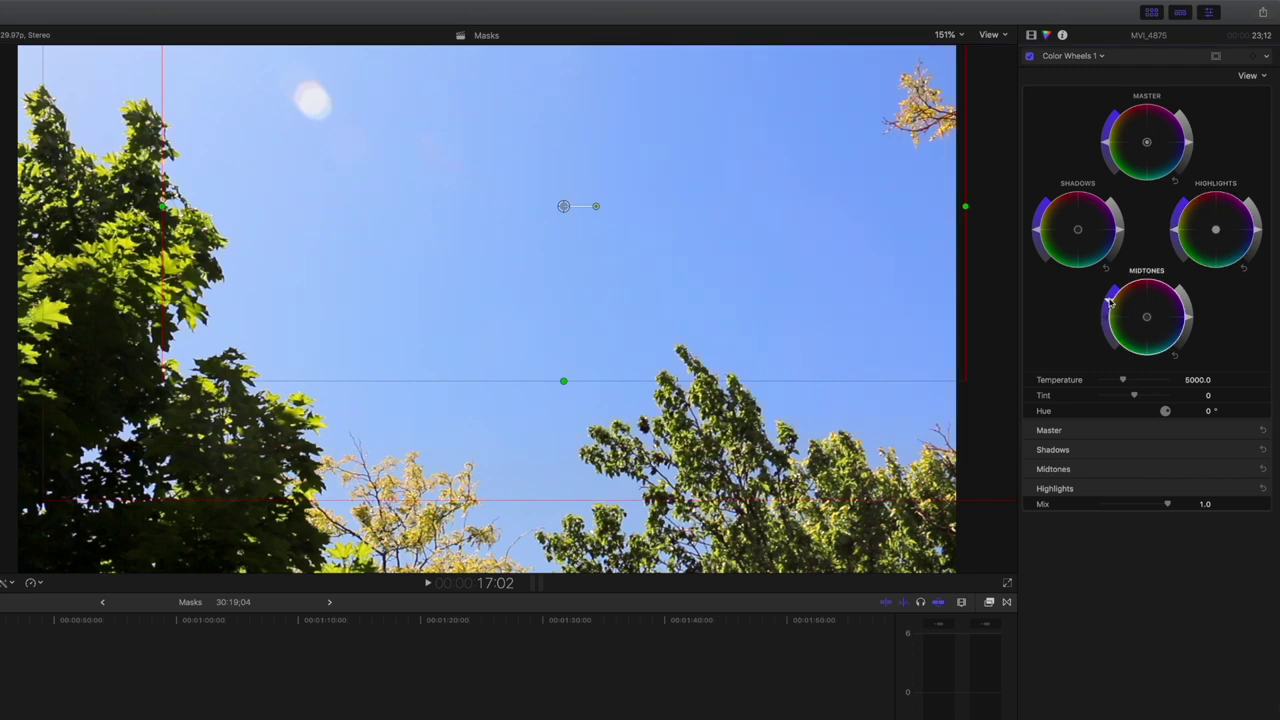
click(1040, 229)
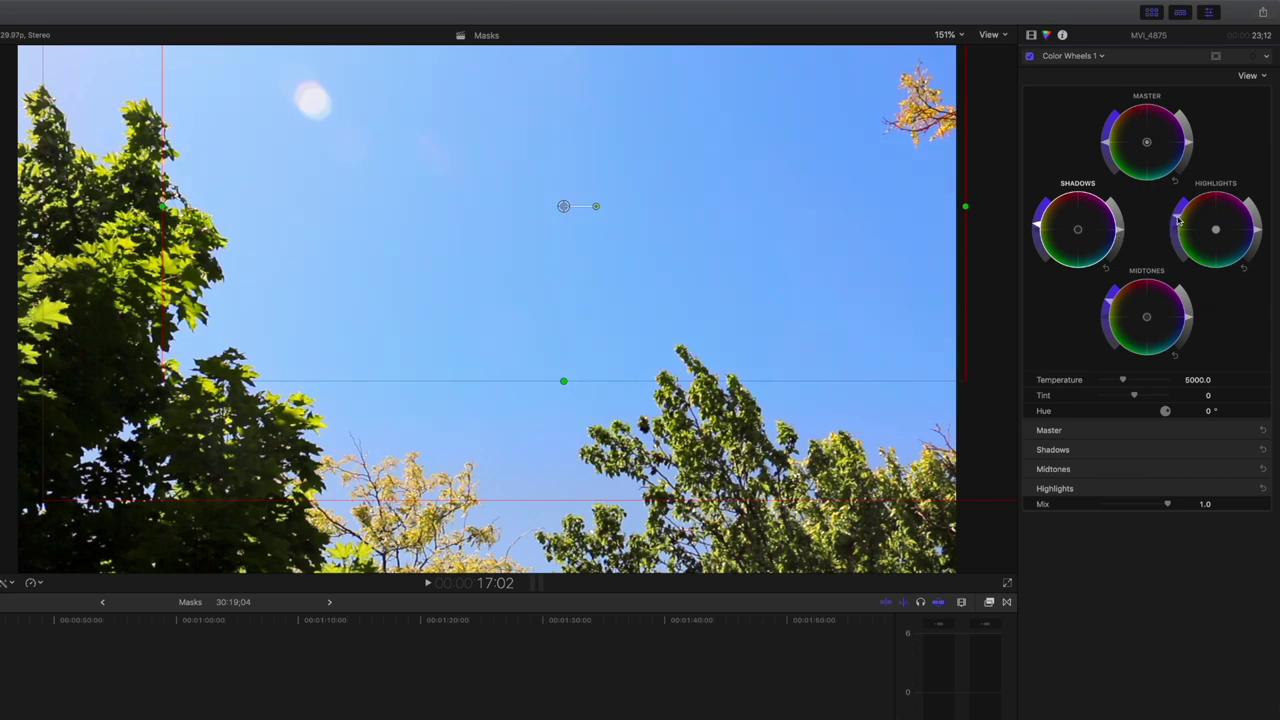
click(1178, 224)
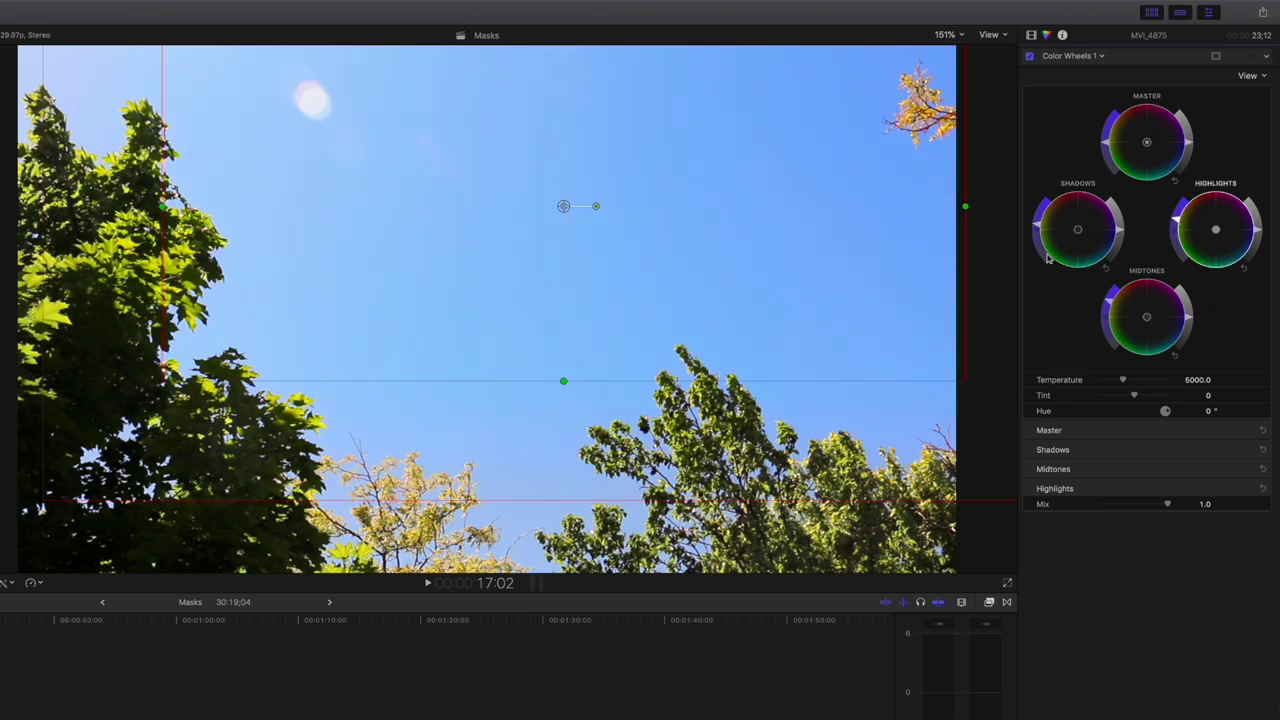
drag(563, 381, 563, 438)
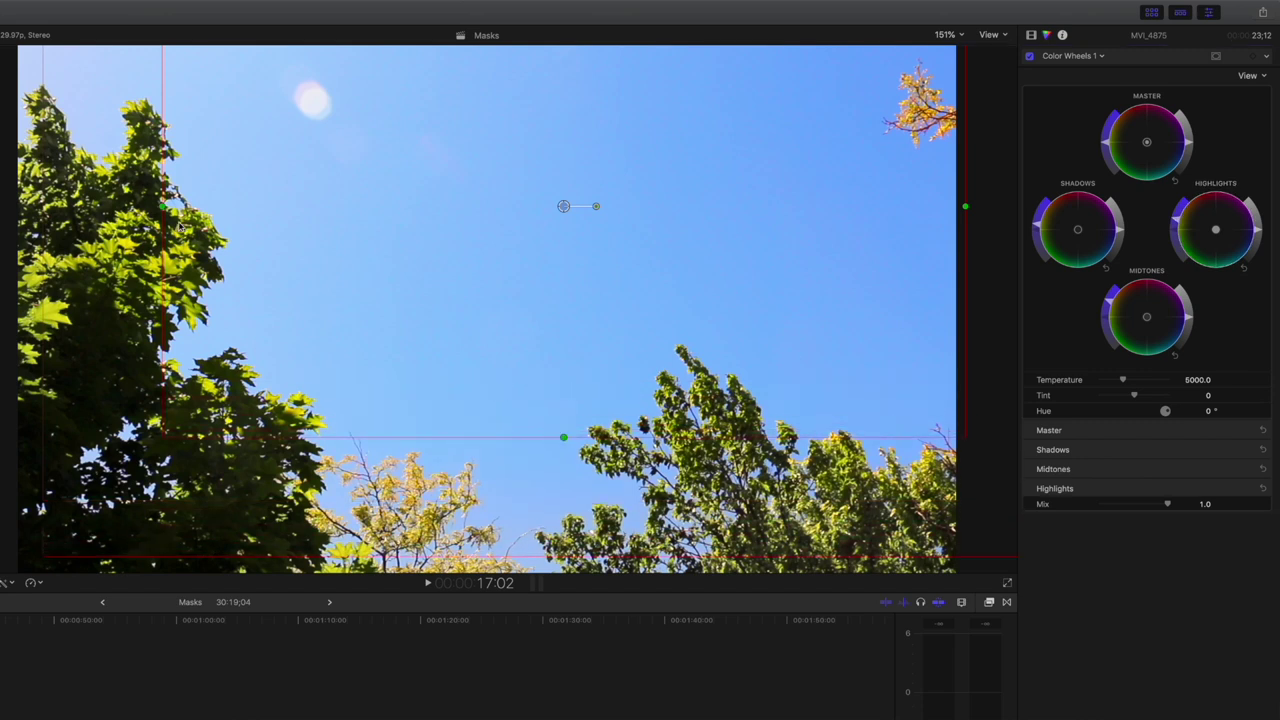
drag(163, 207, 131, 207)
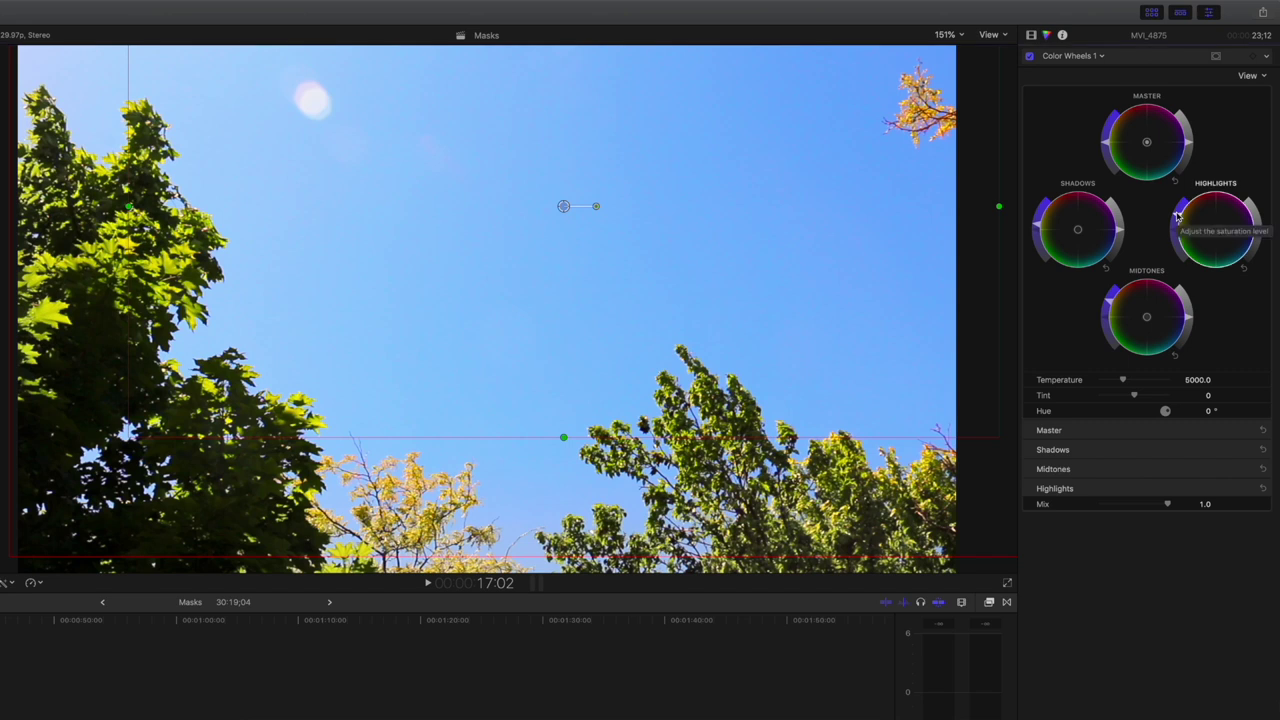
Hide Shape Mask 1's on-screen controls and toggle Color Wheels 1 off and on to compare the sky
click(1032, 36)
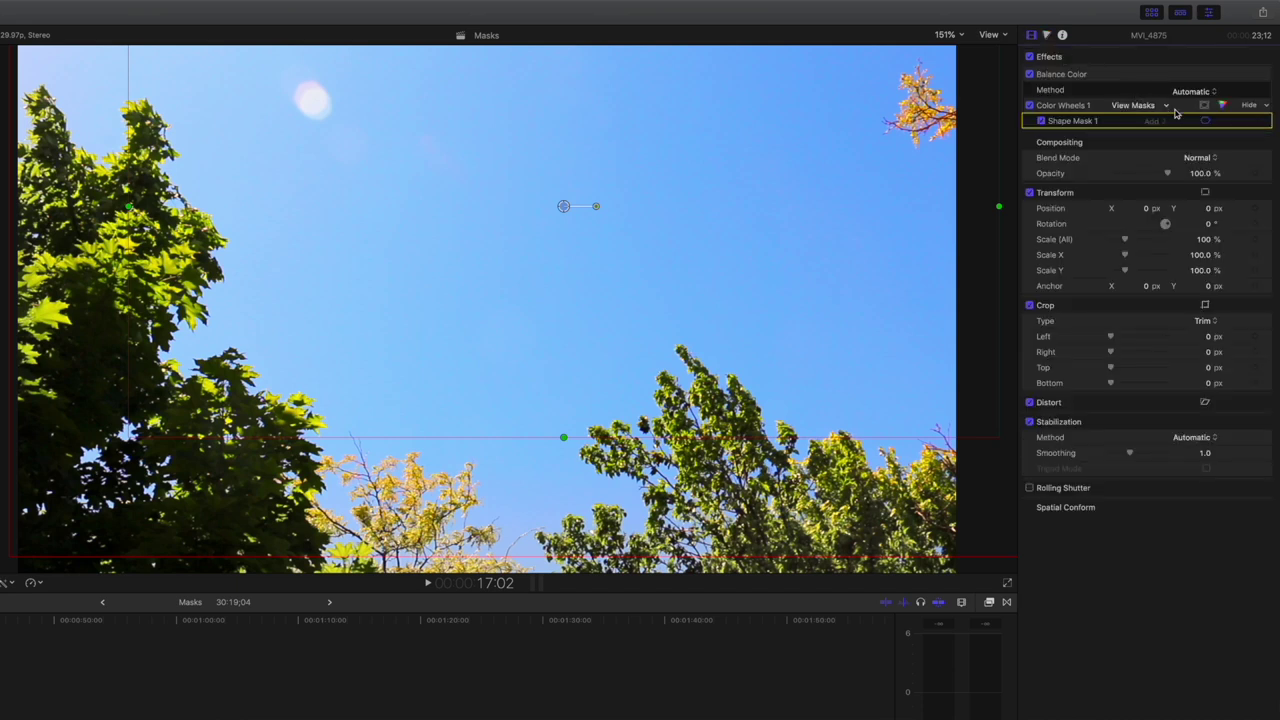
click(1206, 121)
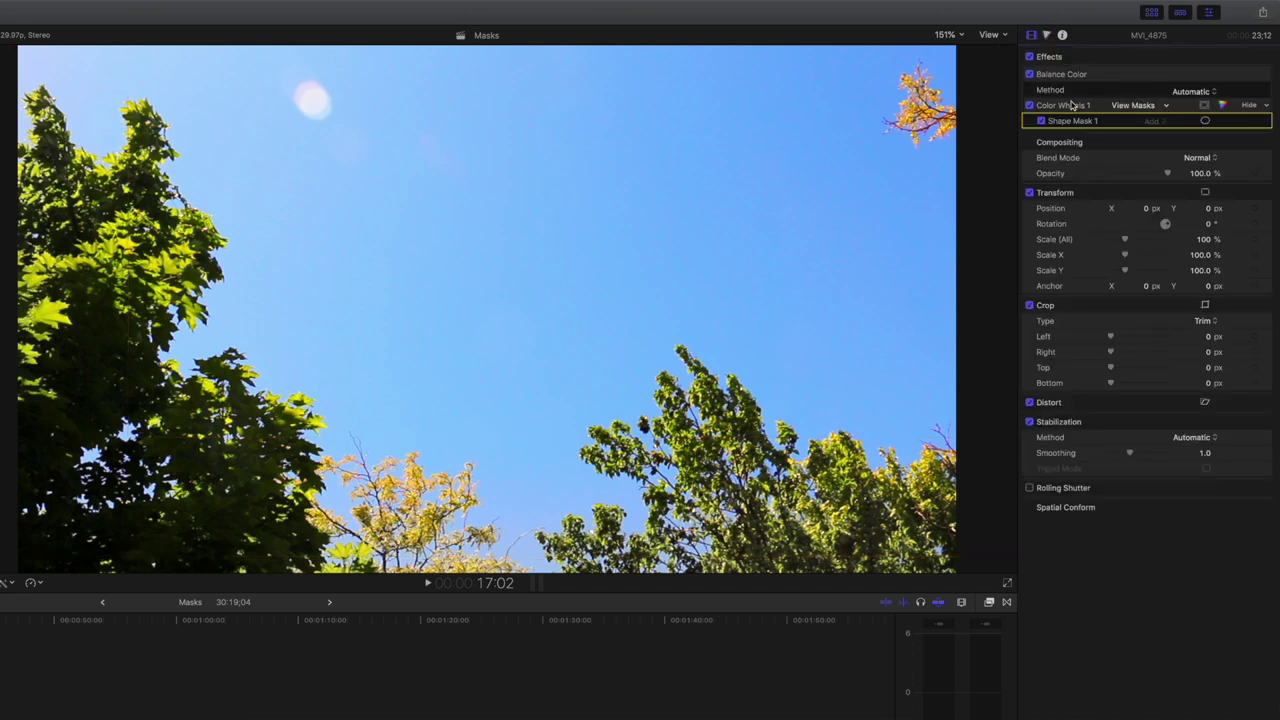
click(1030, 105)
click(1030, 105)
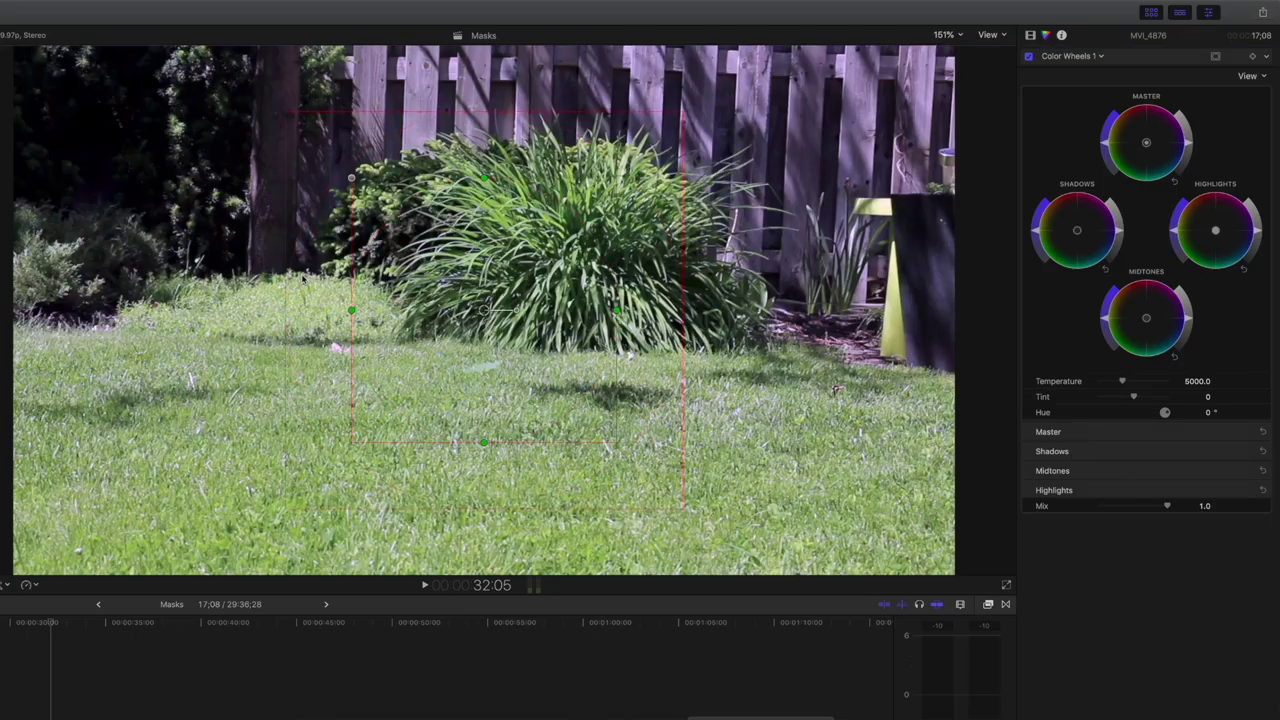
Widen the grass mask past both frame edges and move it down over the lawn
drag(351, 310, 80, 311)
drag(215, 303, 215, 421)
drag(80, 430, 20, 431)
drag(152, 425, 152, 455)
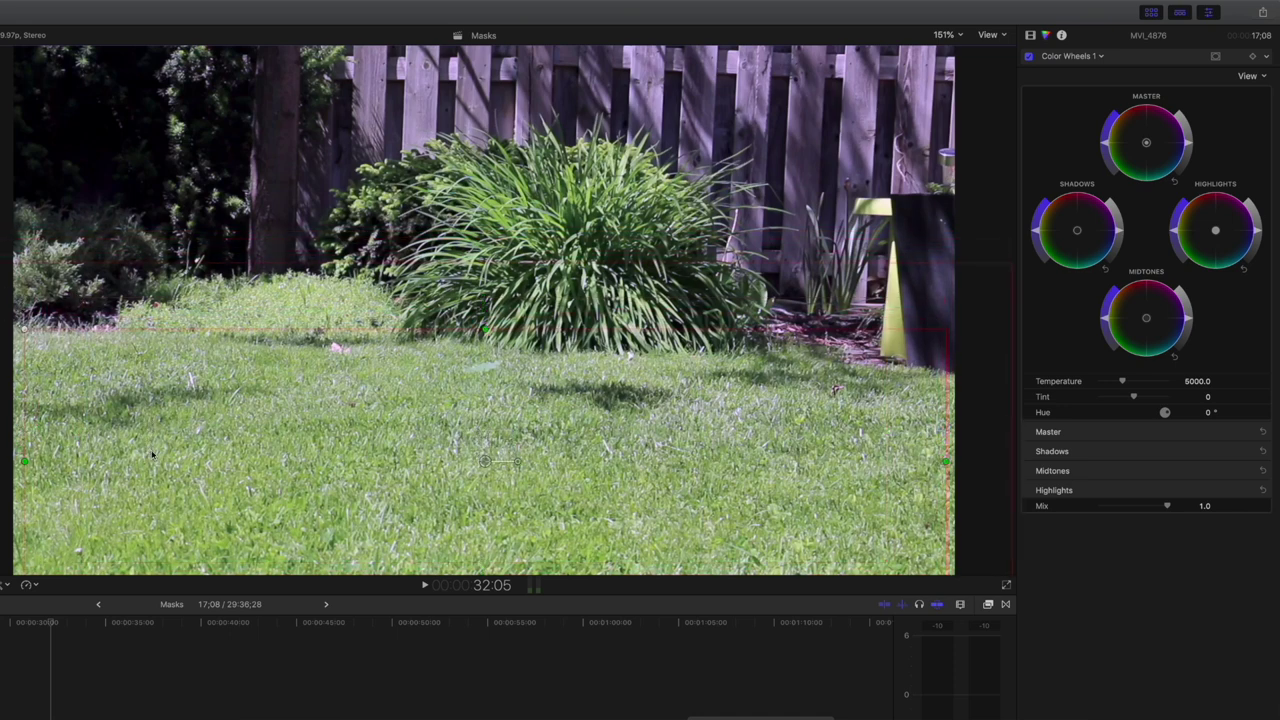
drag(25, 461, 11, 461)
Adjust the Highlights and Midtones wheels to make the masked grass a brighter green
click(68, 628)
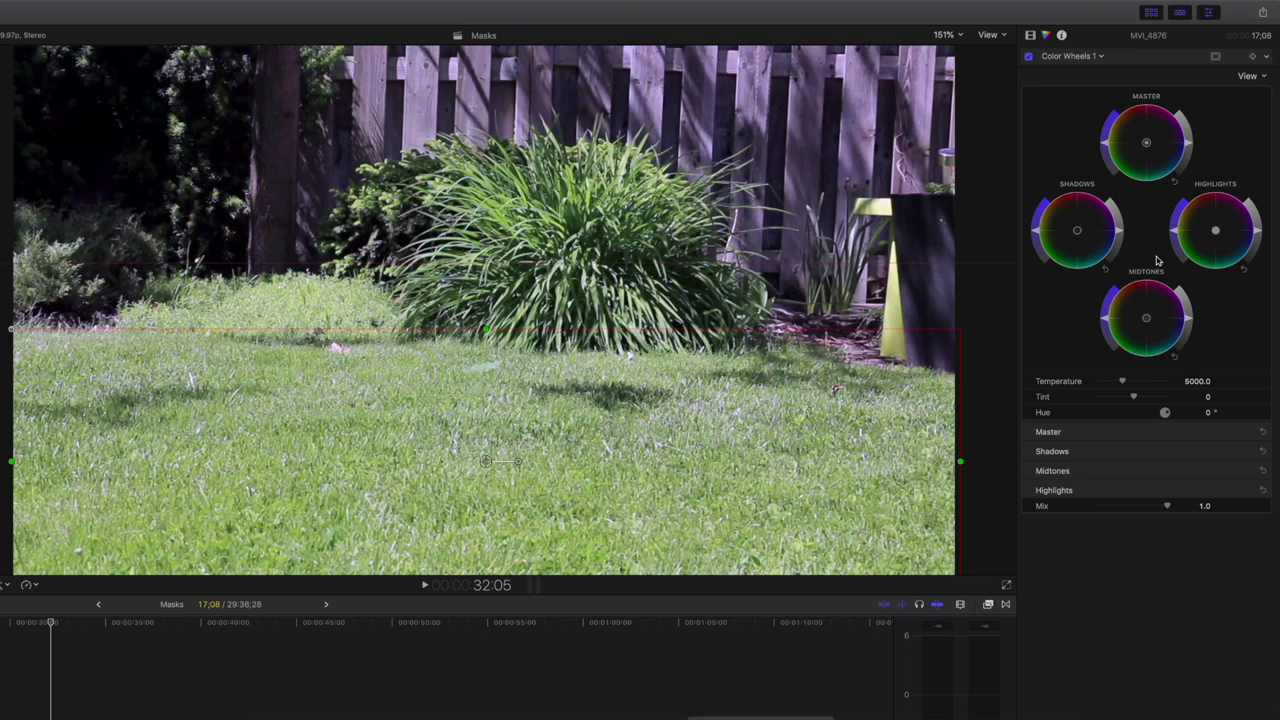
click(1179, 220)
click(1108, 305)
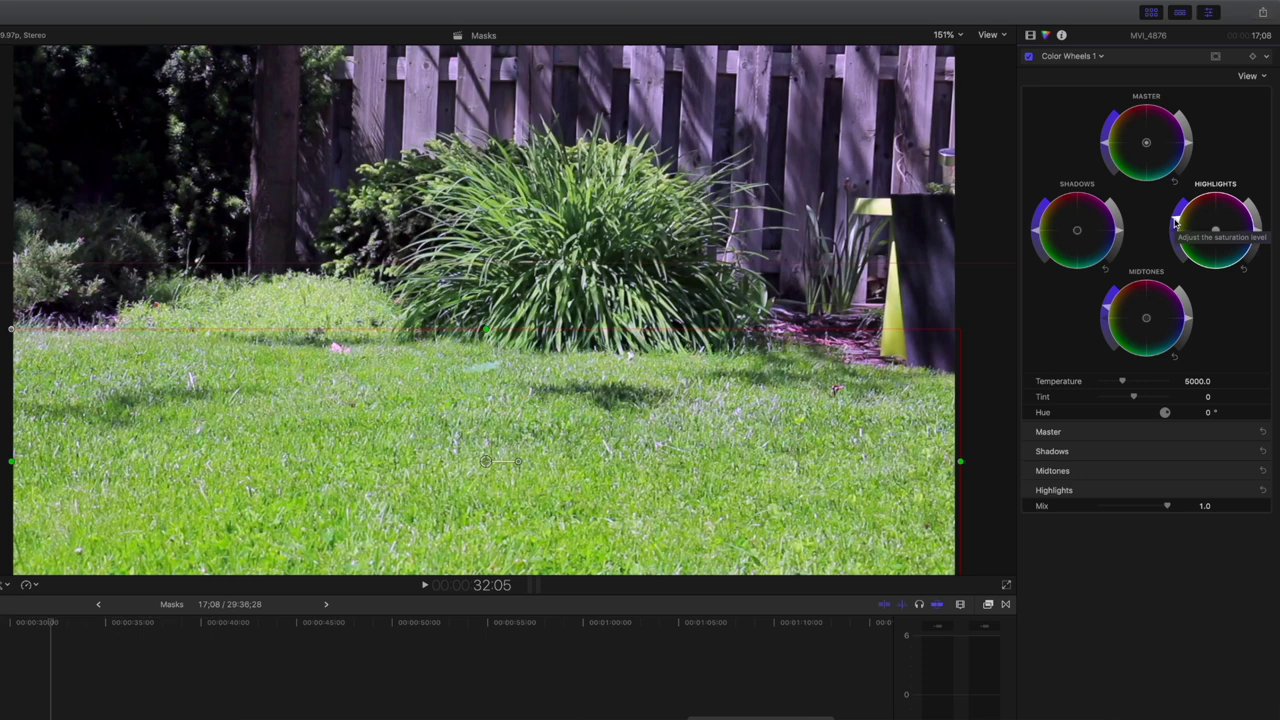
Hide the grass mask's on-screen controls and toggle Color Wheels 1 repeatedly to compare the lawn
click(1031, 37)
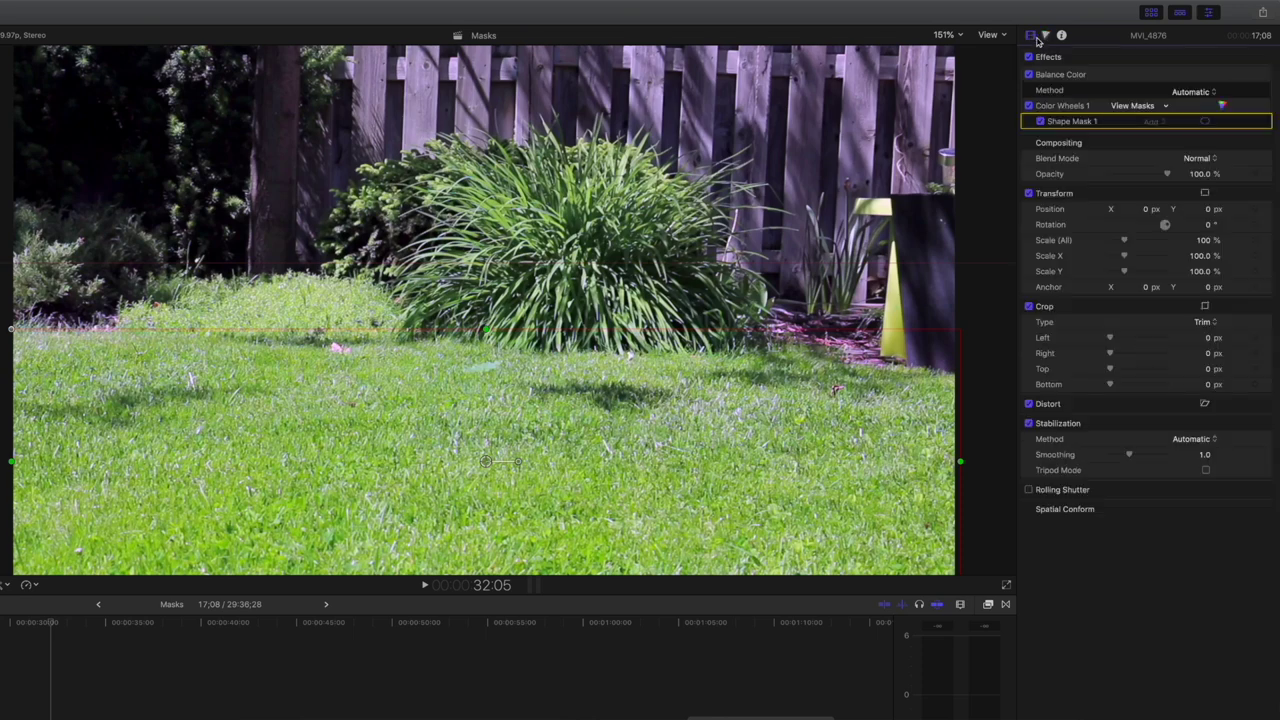
click(1205, 121)
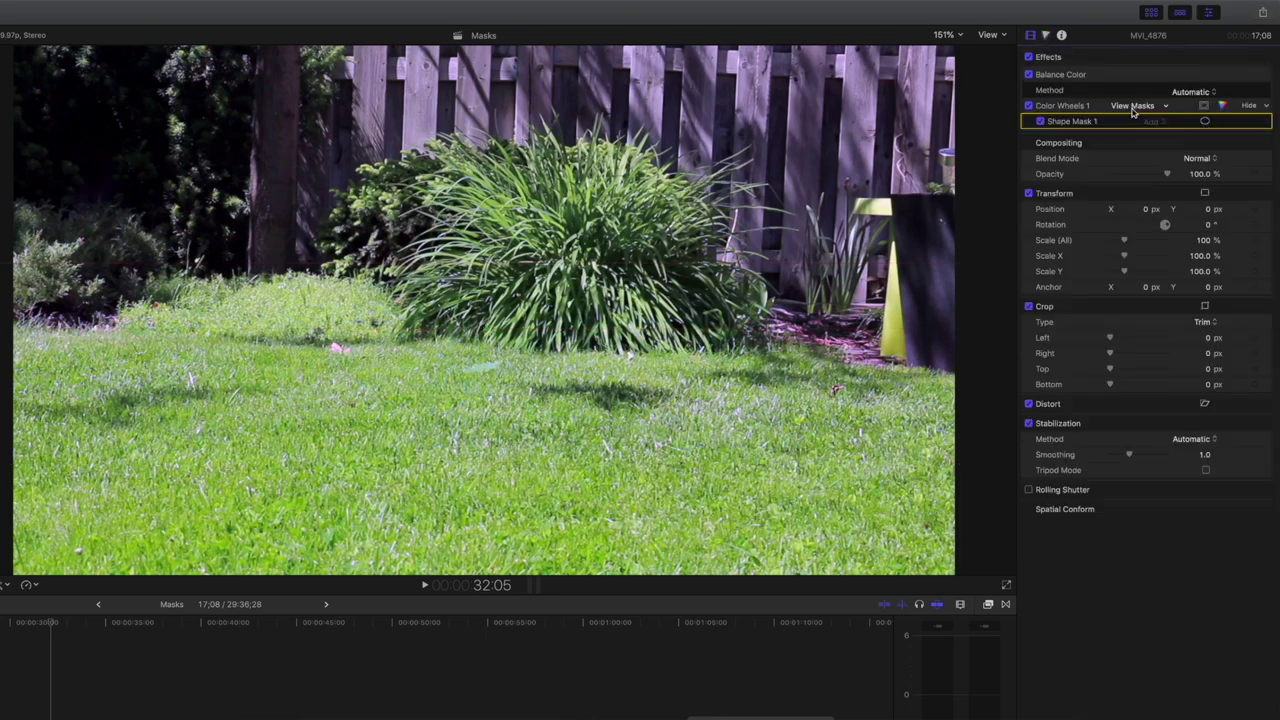
click(1029, 105)
click(1029, 105)
click(1029, 105)
click(1029, 105)
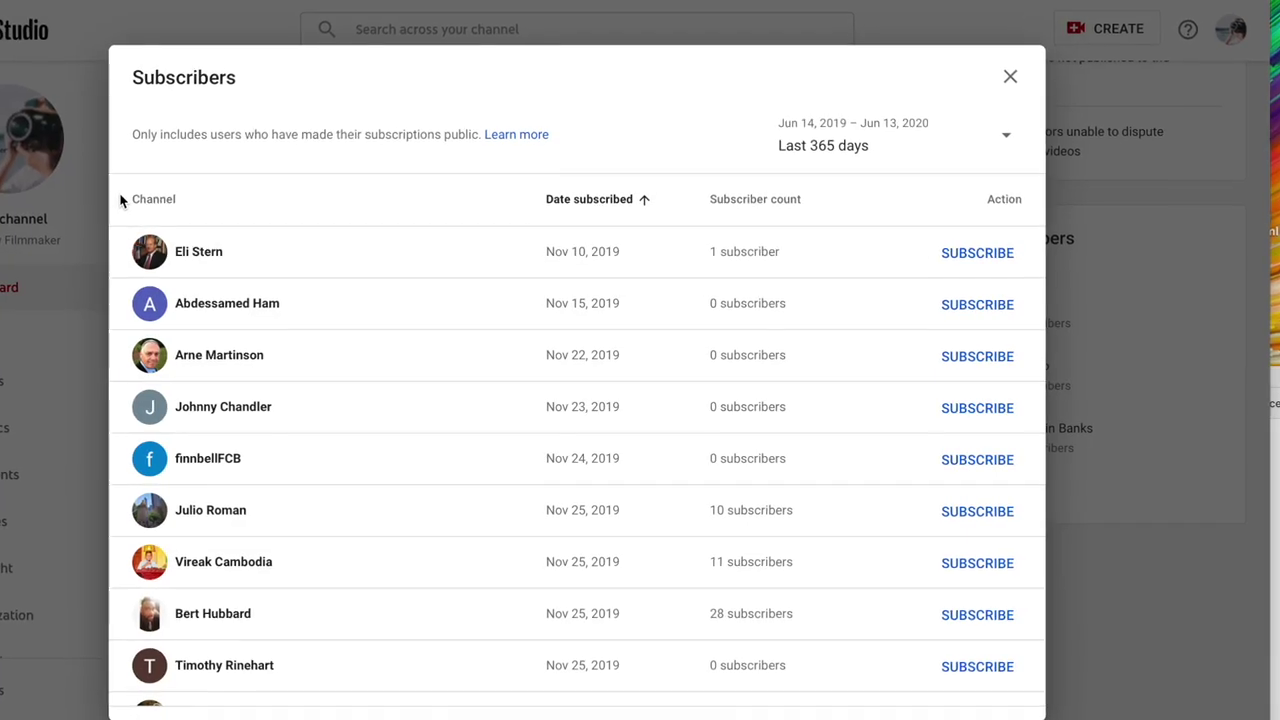
Drag-select the Subscribers list from the Channel header down through the first rows
drag(116, 193, 1054, 653)
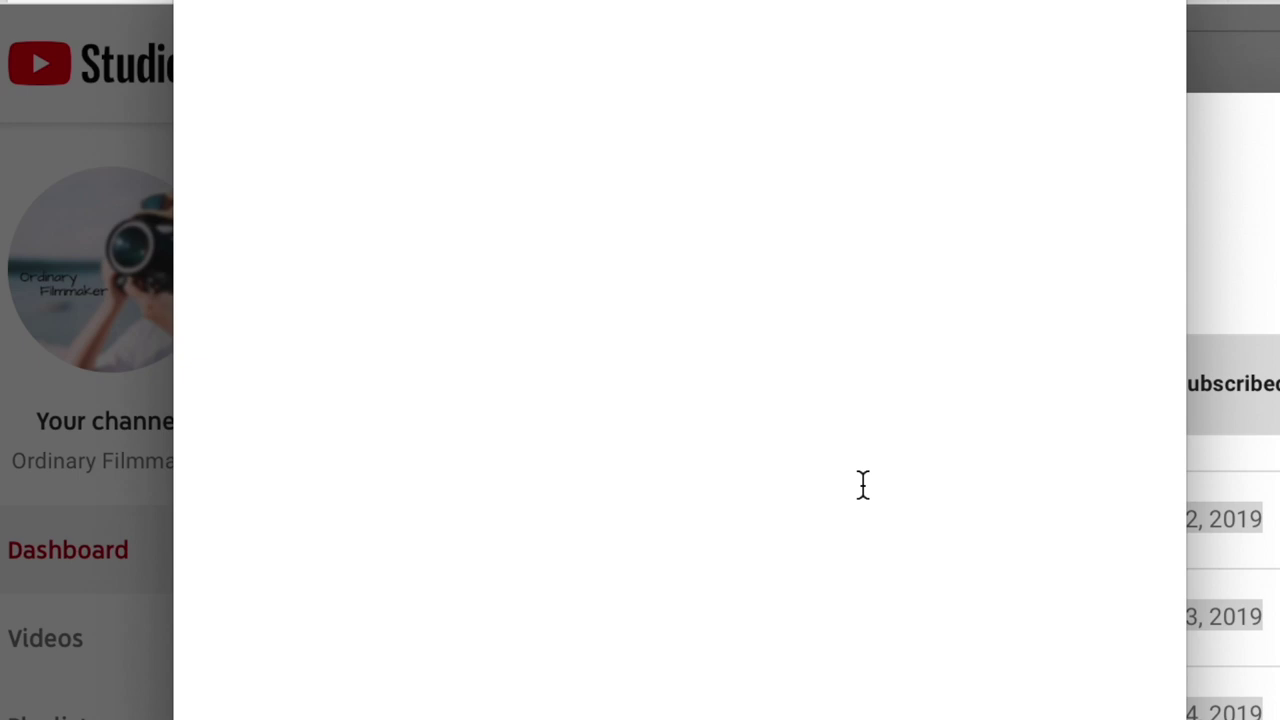
Paste the list, then review the Perl script's 'Write array to disk' section writing subcribers_out.txt
key(ctrl+v)
scroll(454, 223, up, 5)
scroll(454, 223, down, 5)
scroll(440, 130, up, 3)
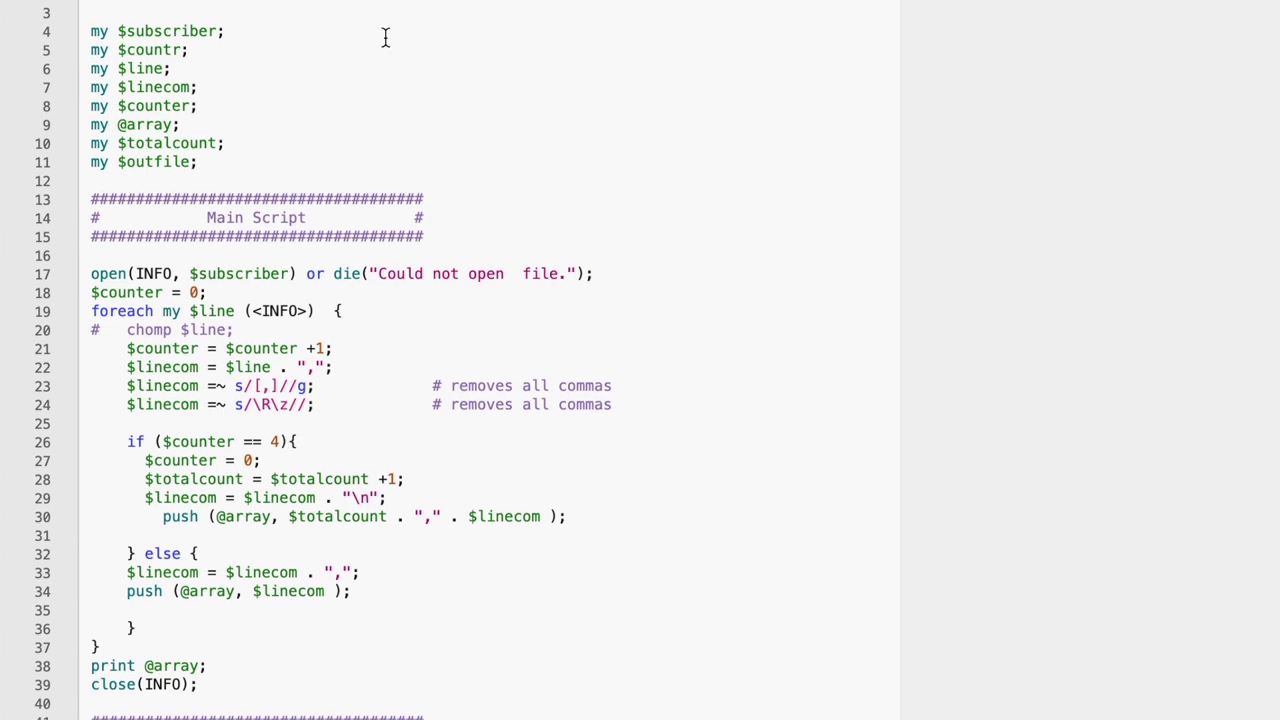
scroll(880, 197, down, 3)
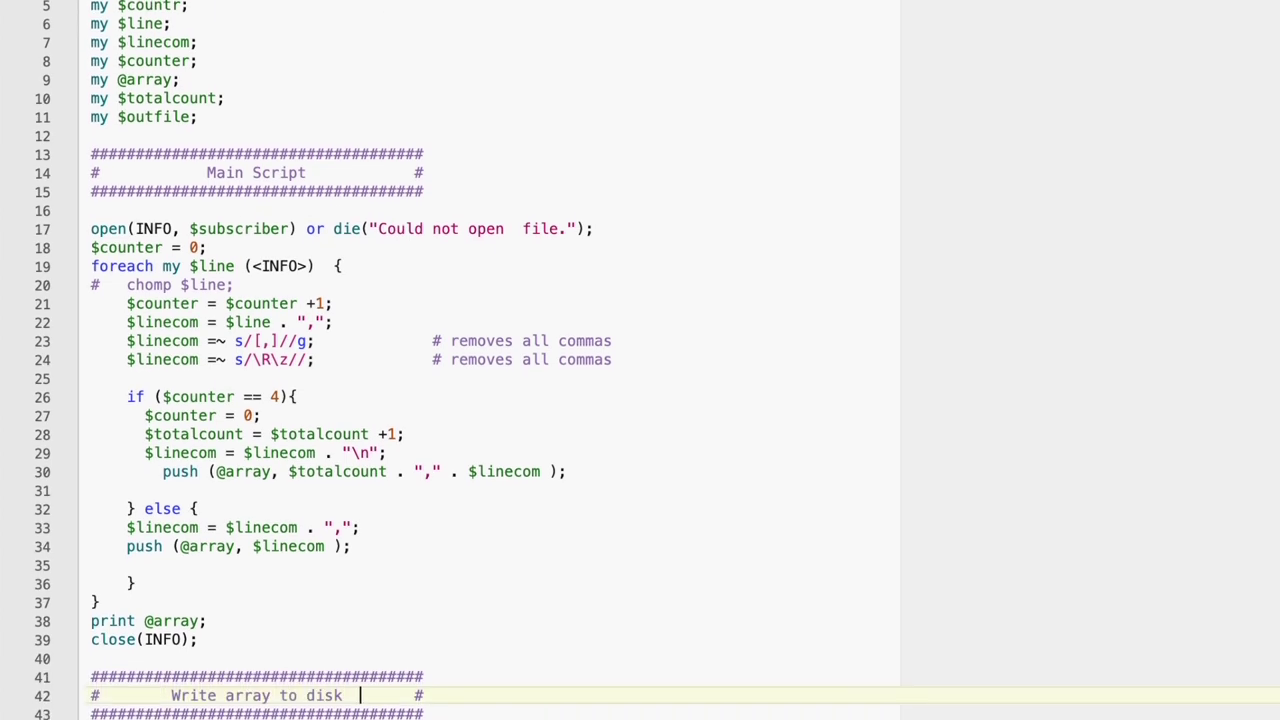
scroll(631, 491, down, 3)
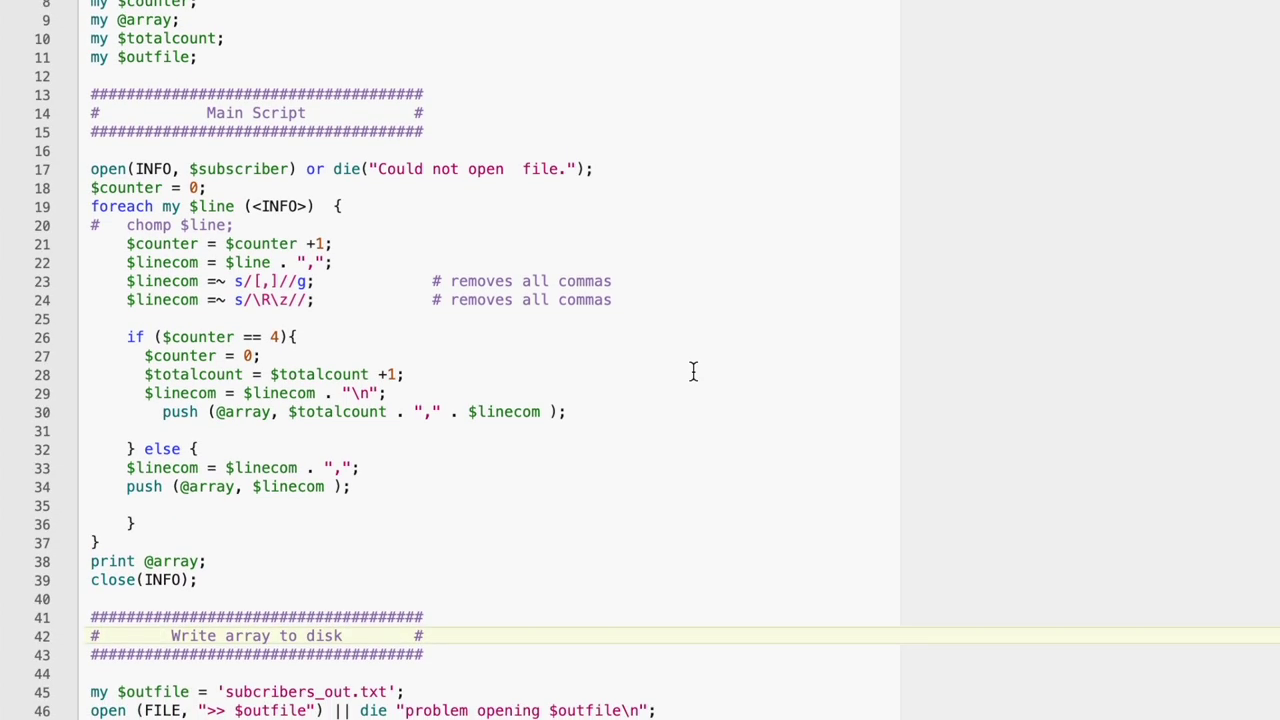
scroll(693, 345, up, 1)
scroll(691, 337, down, 2)
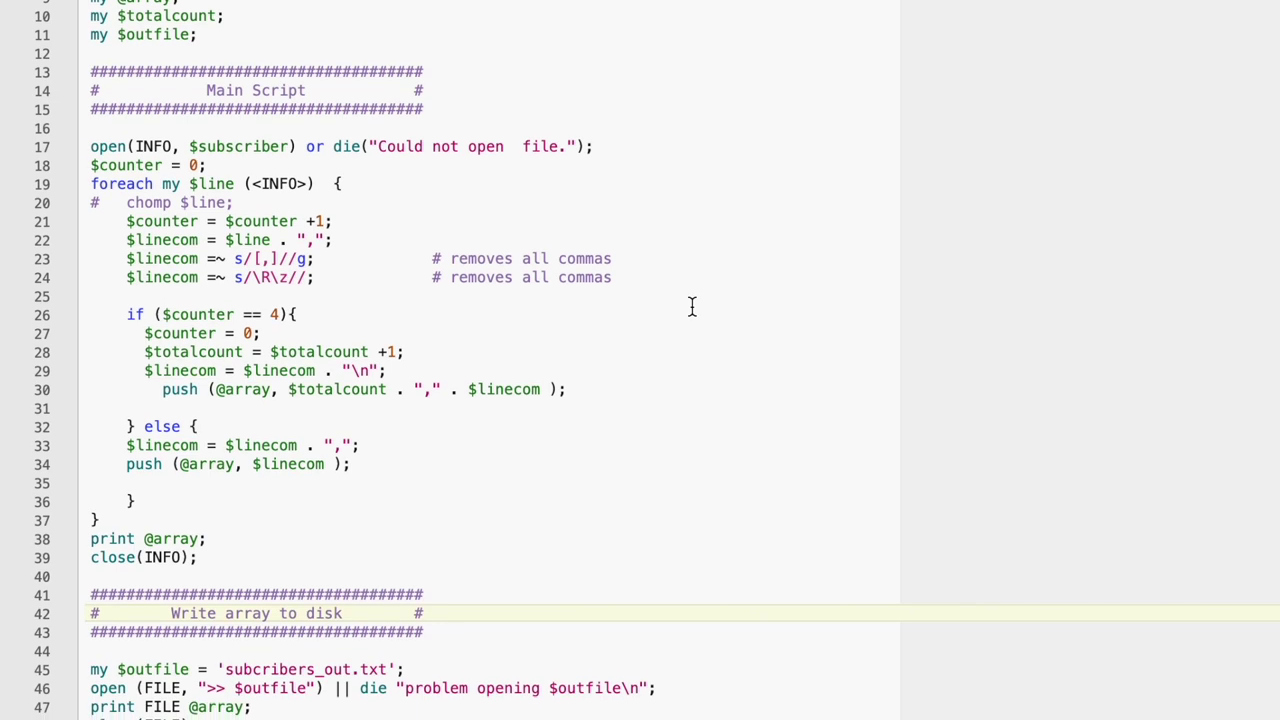
scroll(691, 291, down, 5)
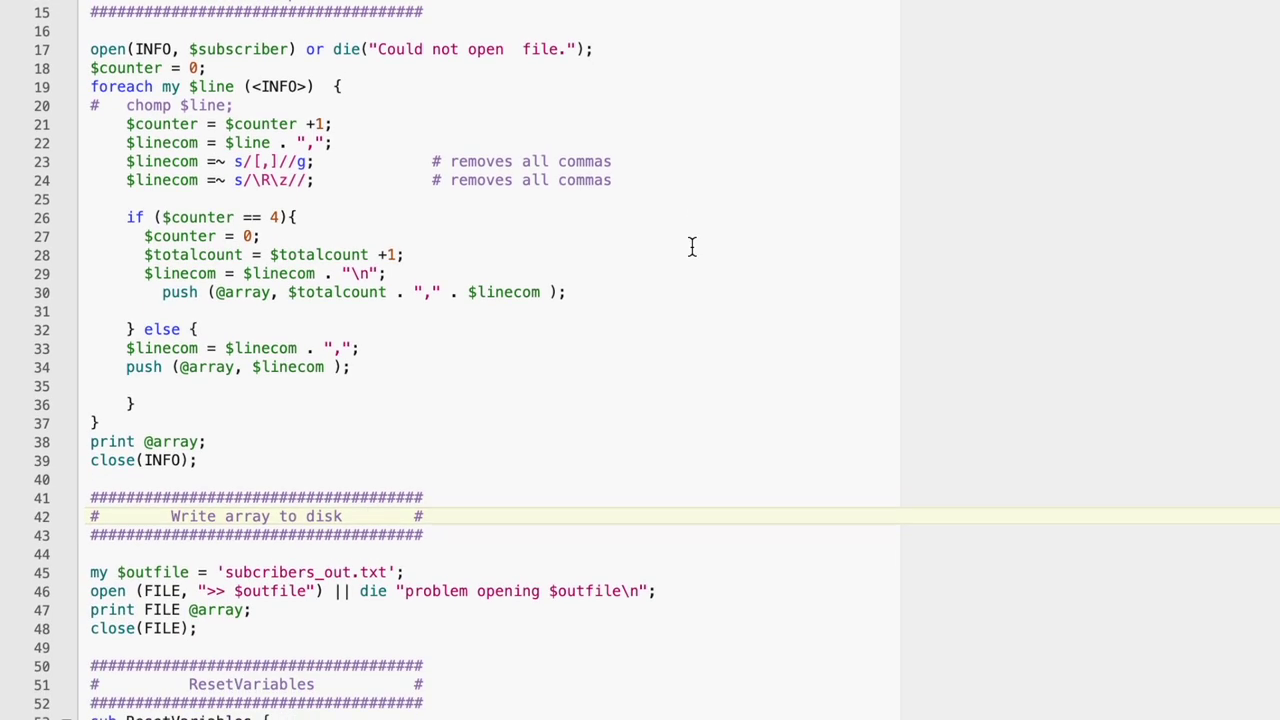
scroll(691, 214, down, 1)
scroll(691, 200, up, 1)
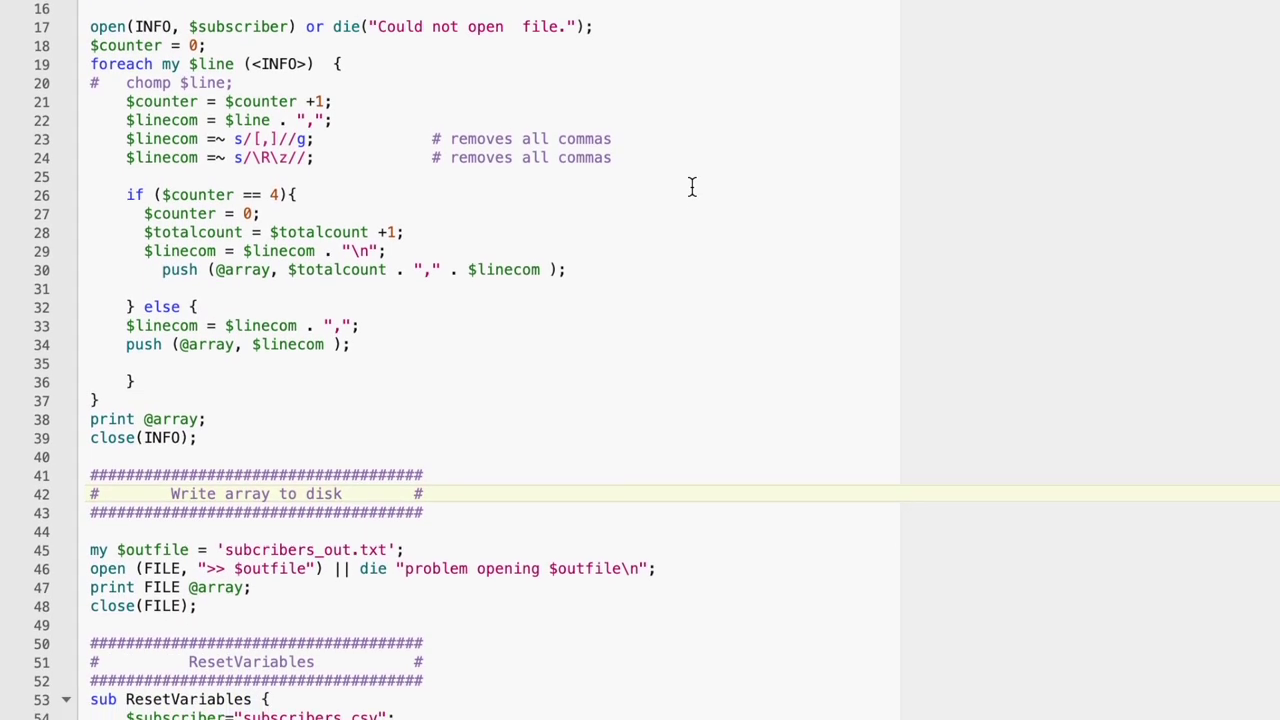